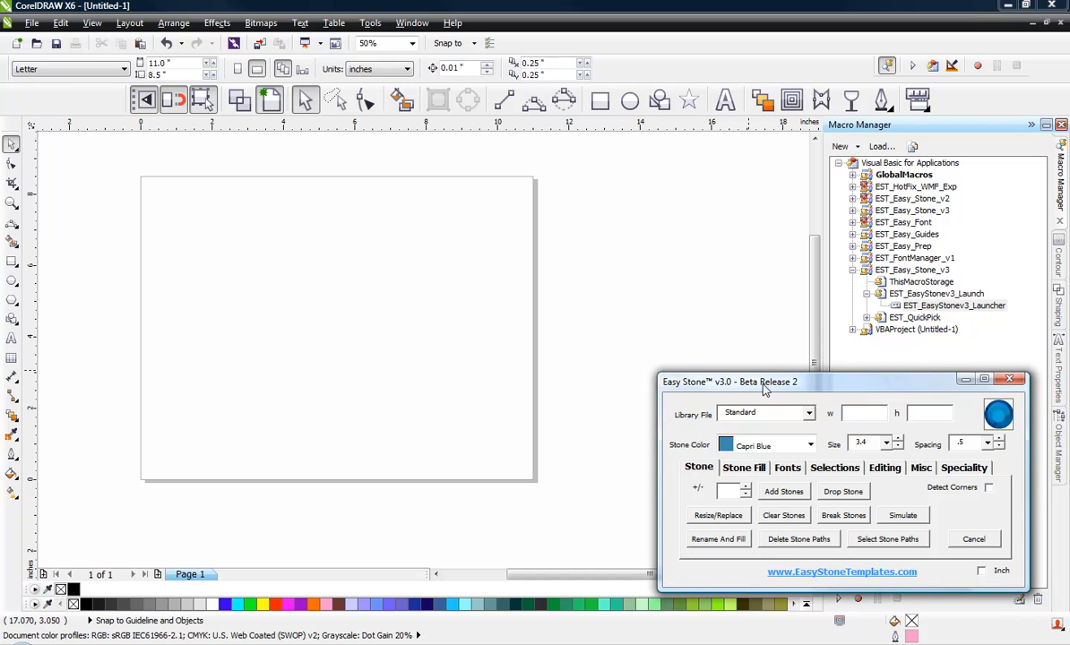
# Add the artistic text "Princess" to the page and set its font to Mural Script
pyautogui.click(791, 472)
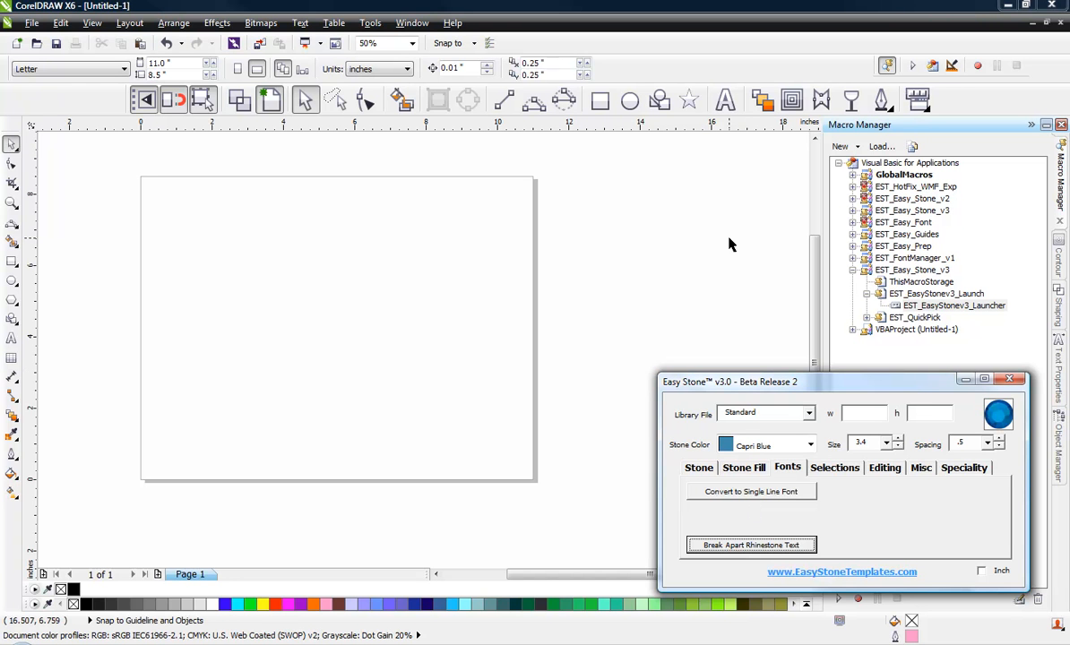
pyautogui.click(725, 100)
pyautogui.click(261, 361)
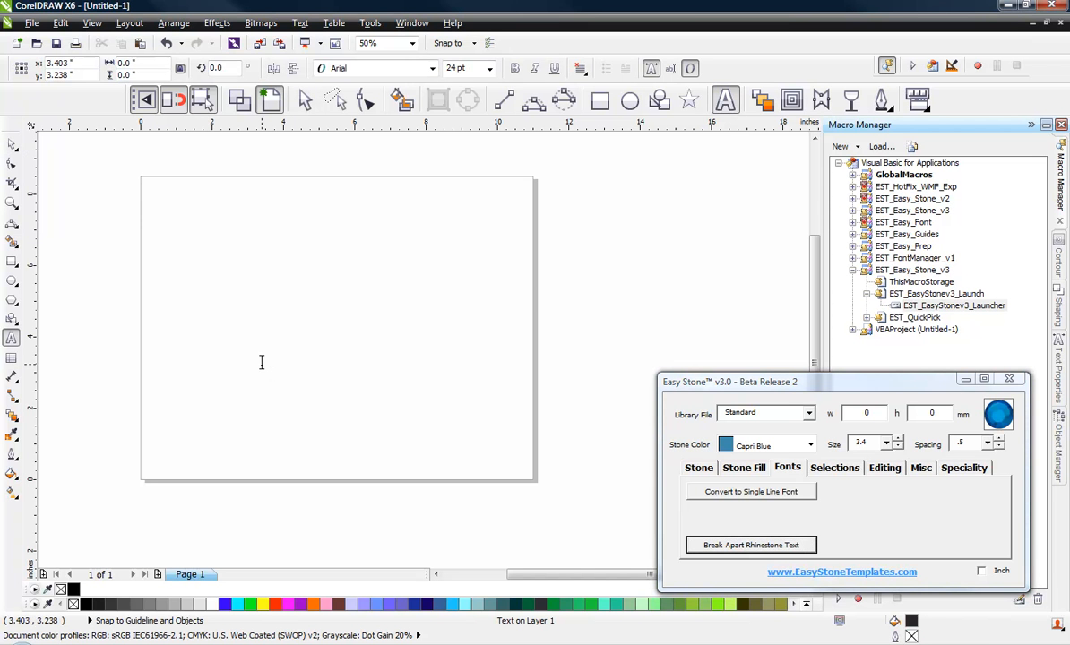
pyautogui.write('Princess')
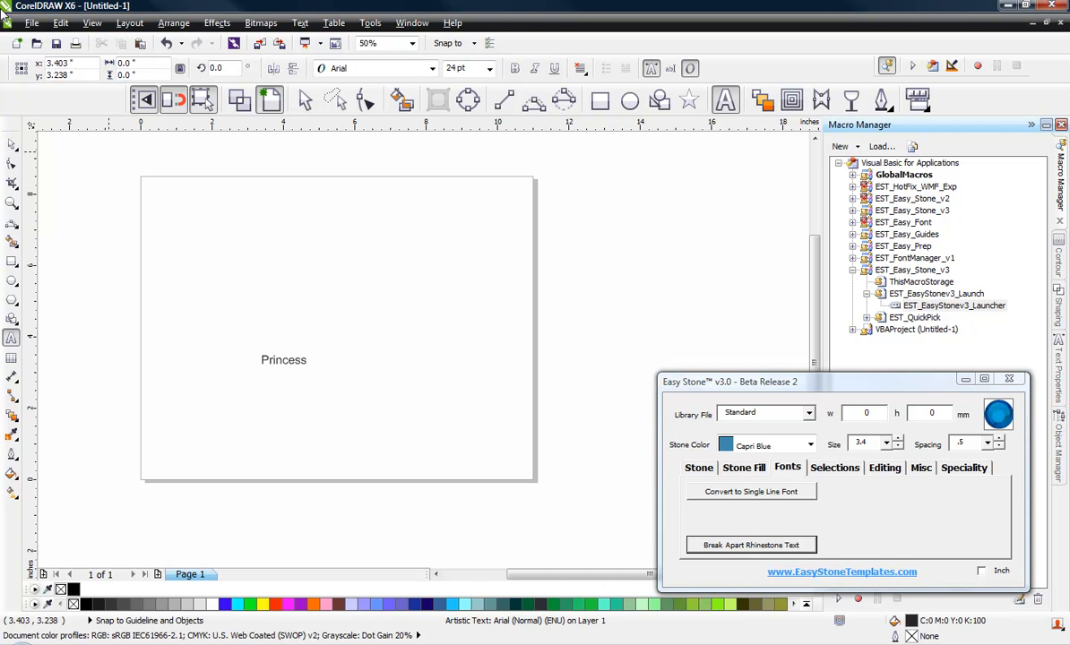
pyautogui.click(12, 143)
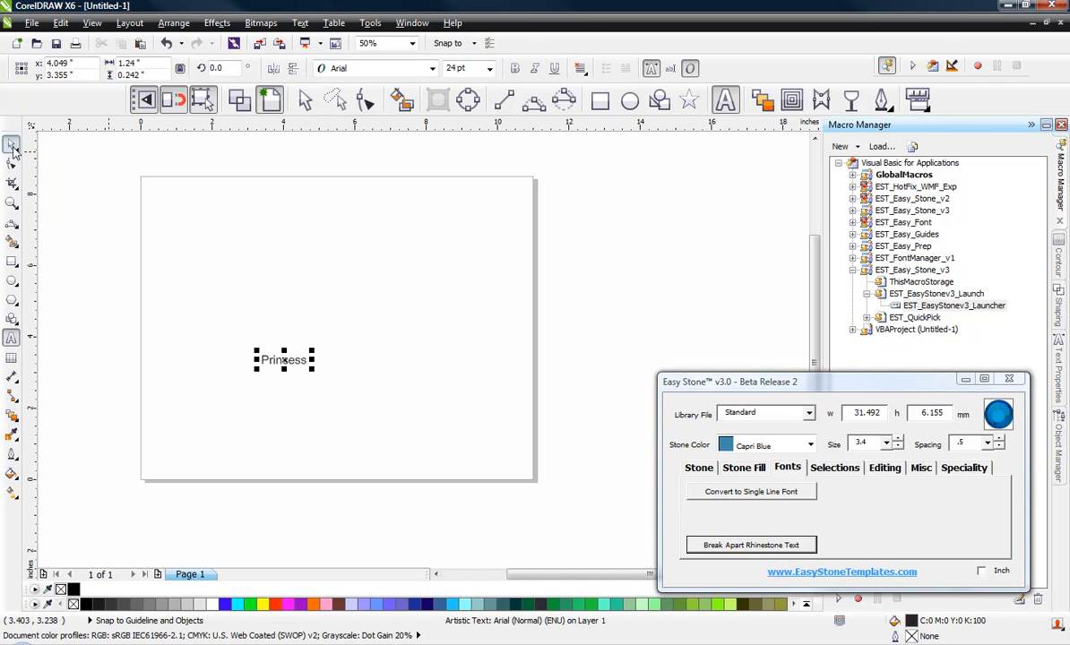
pyautogui.click(403, 68)
pyautogui.click(351, 99)
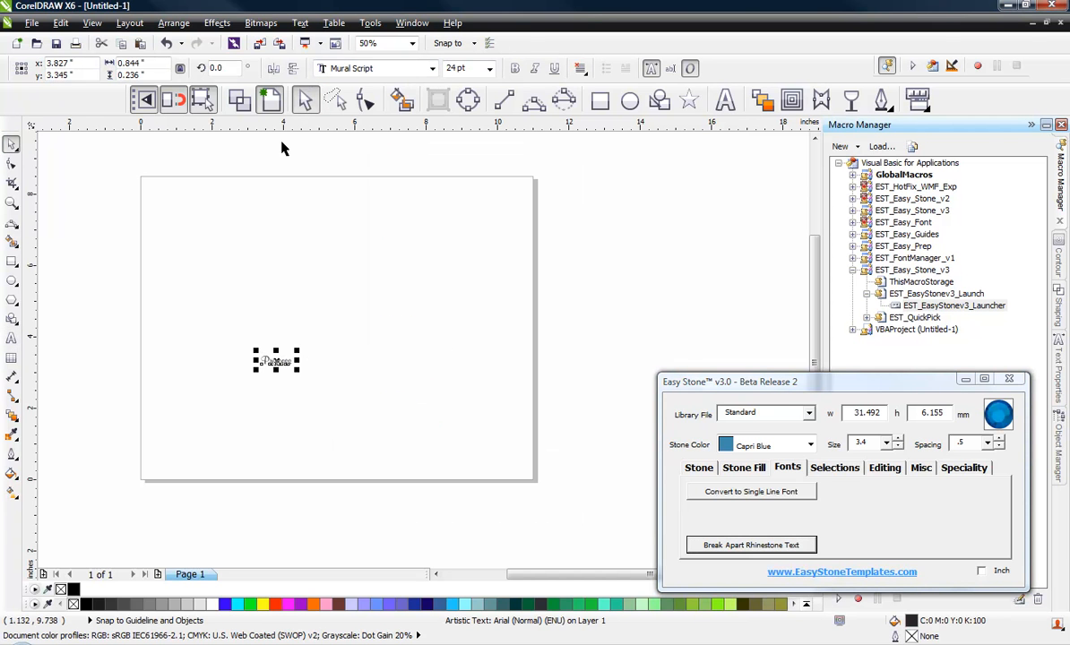
# Set the "Princess" text's width to 7 inches and move it near the centre of the page
pyautogui.click(130, 63)
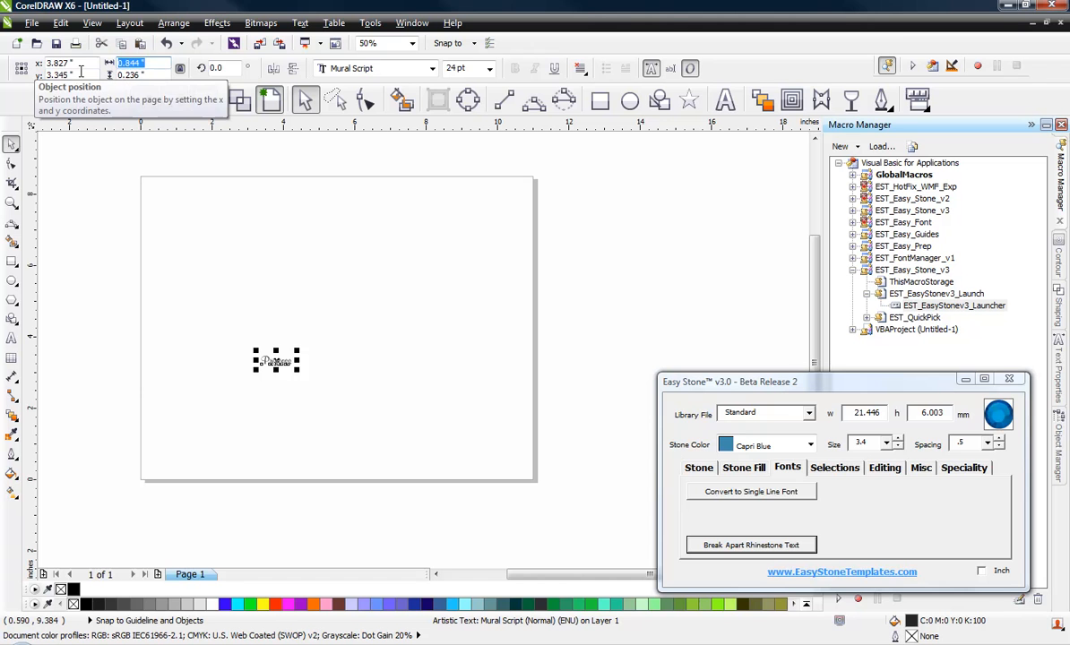
pyautogui.write('7')
pyautogui.press('Return')
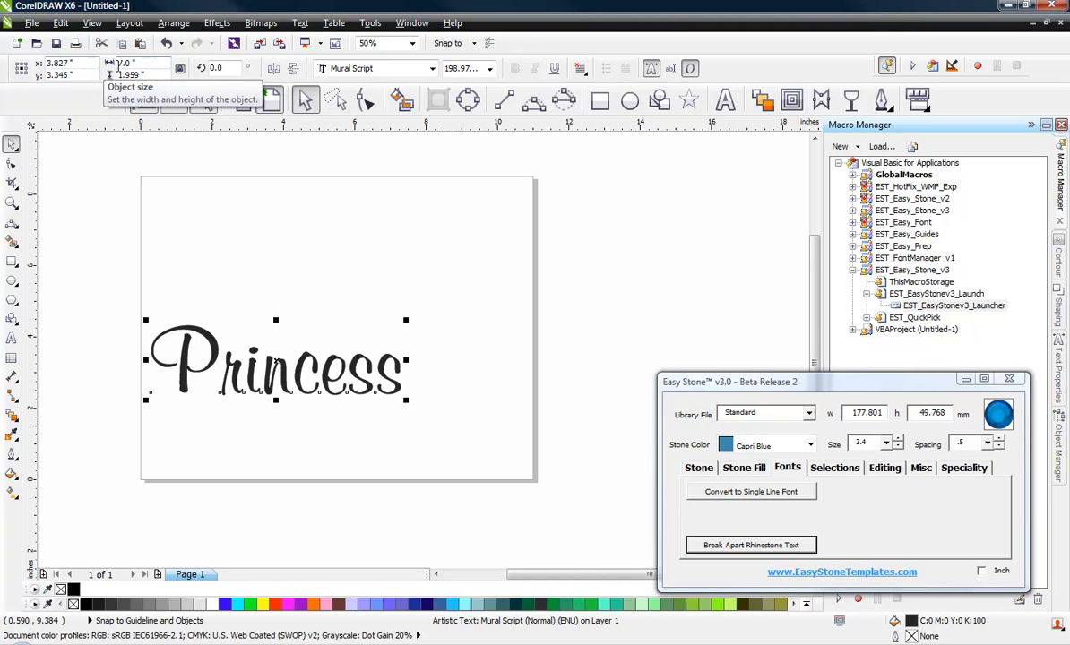
pyautogui.moveTo(301, 379); pyautogui.dragTo(356, 354)
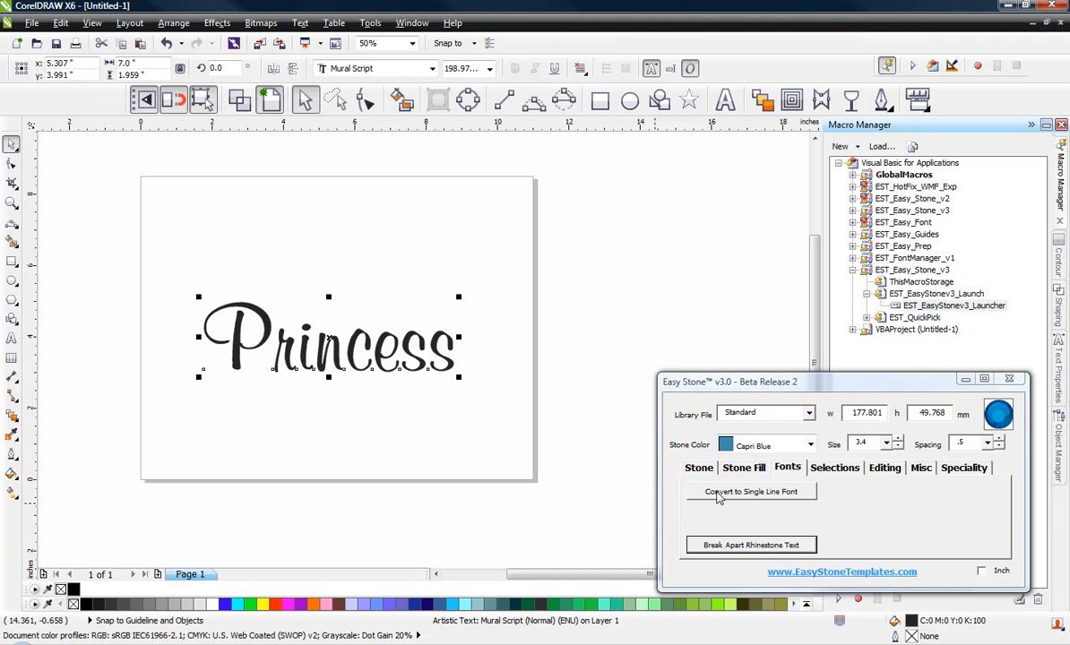
# Convert the "Princess" text to a single-line rhinestone font and examine the stones along its letters
pyautogui.click(750, 492)
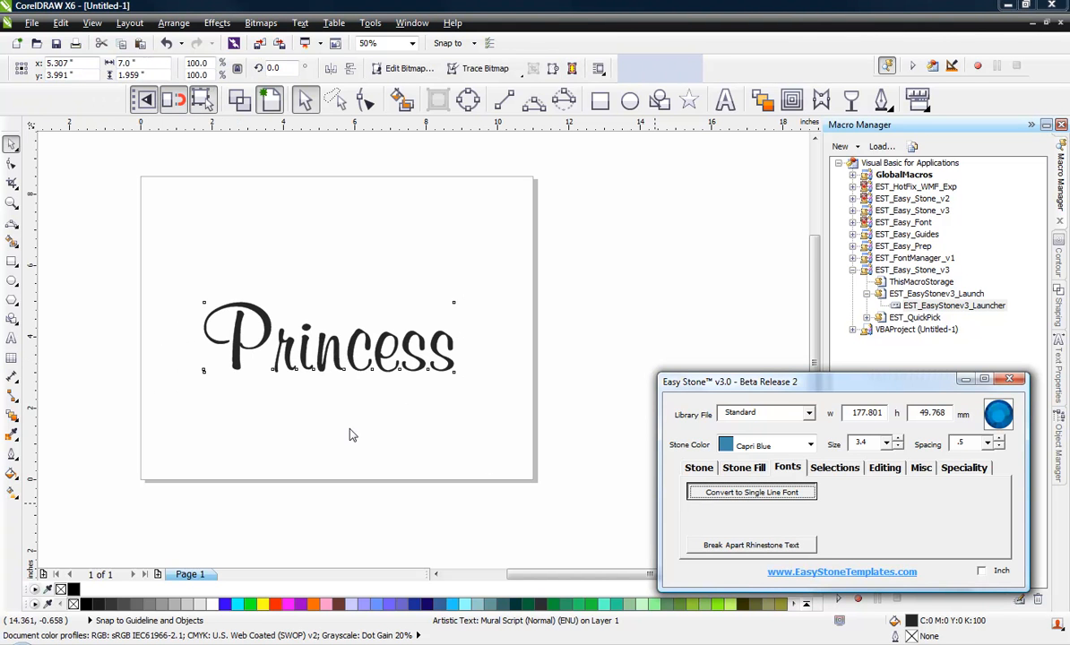
pyautogui.scroll(2, 260, 356)
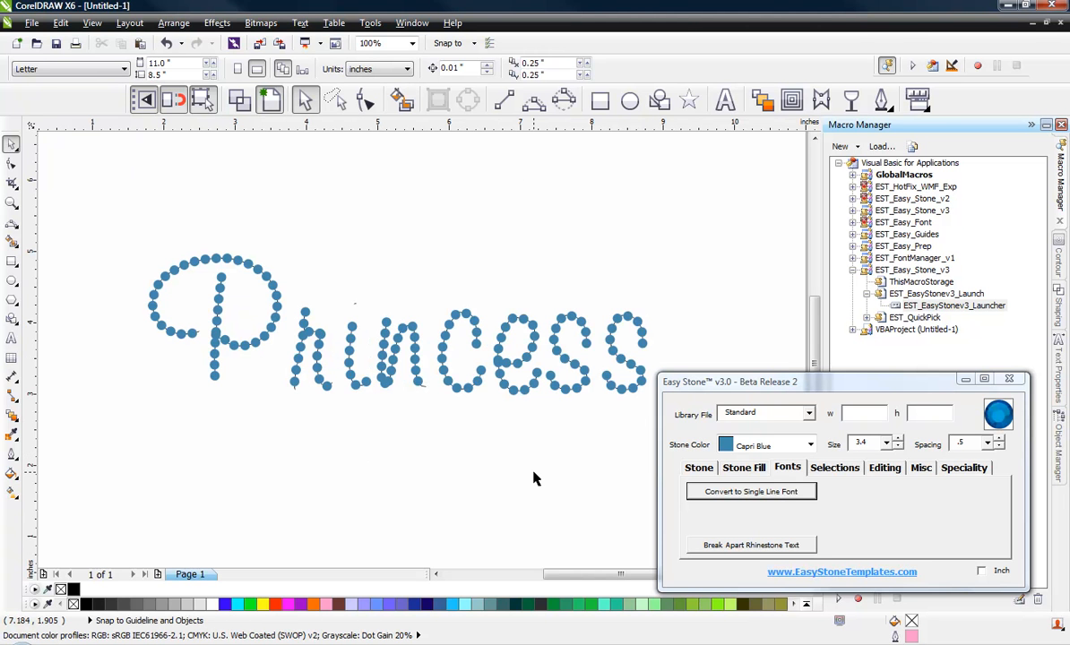
pyautogui.scroll(-1, 306, 435)
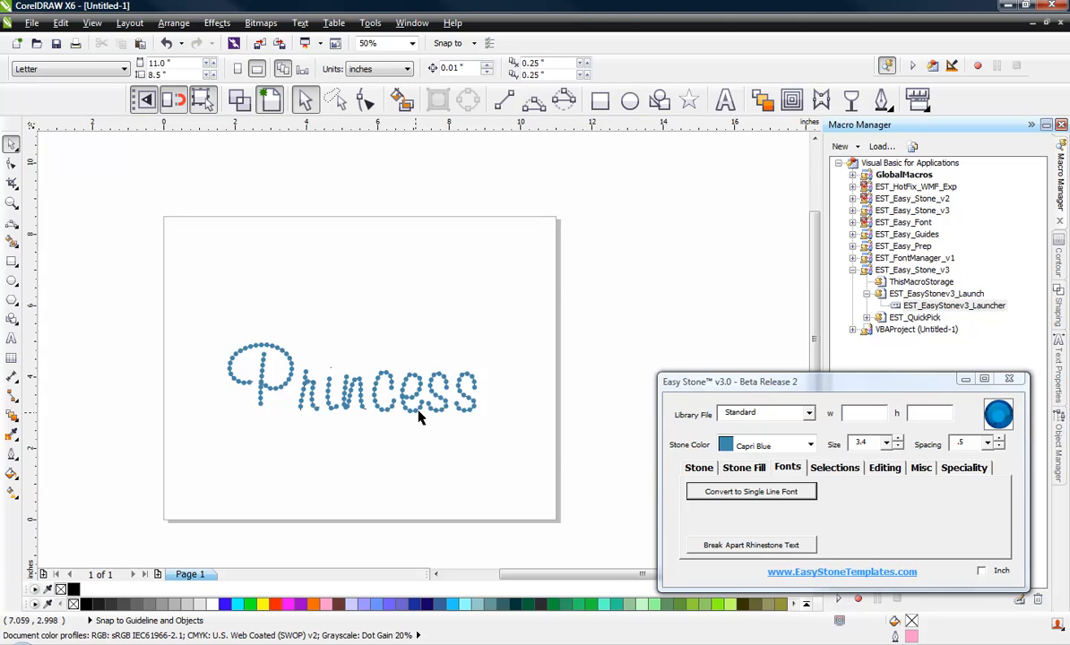
pyautogui.scroll(2, 421, 414)
pyautogui.scroll(1, 476, 409)
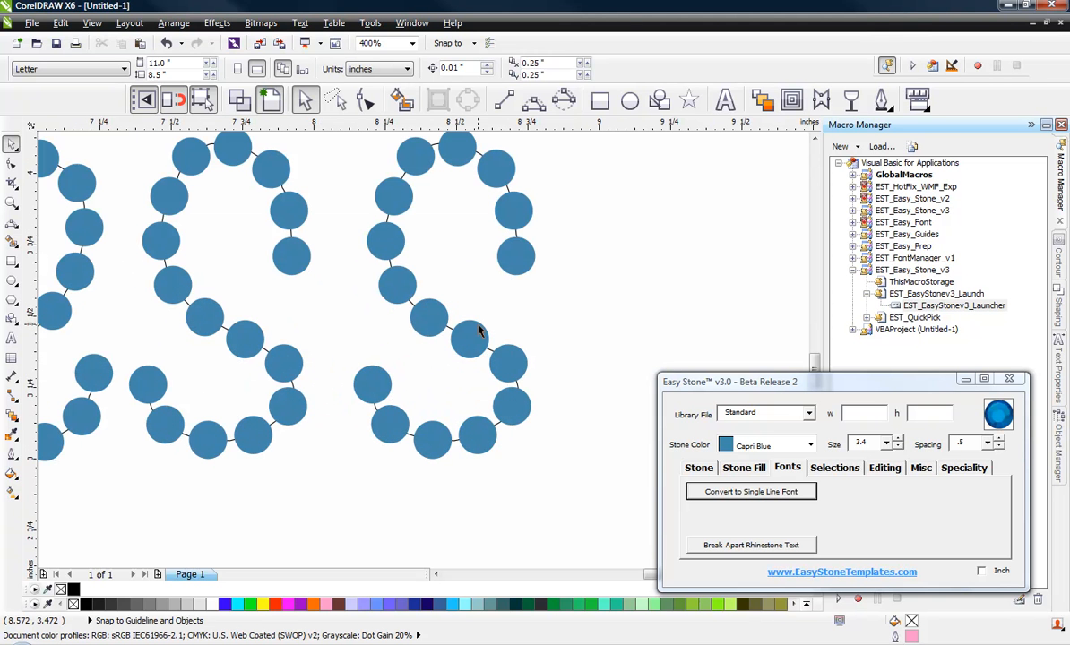
pyautogui.scroll(-2, 477, 331)
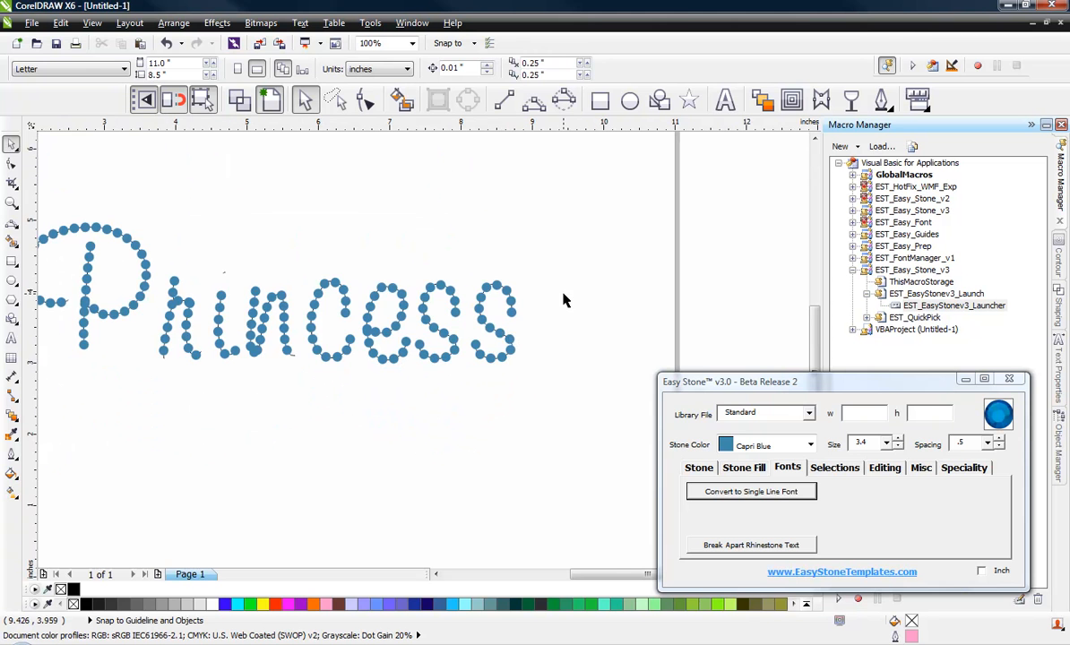
pyautogui.scroll(-1, 564, 300)
# Delete the stone paths from the whole "Princess" design, keeping the stones
pyautogui.moveTo(579, 230); pyautogui.dragTo(251, 380)
pyautogui.click(699, 467)
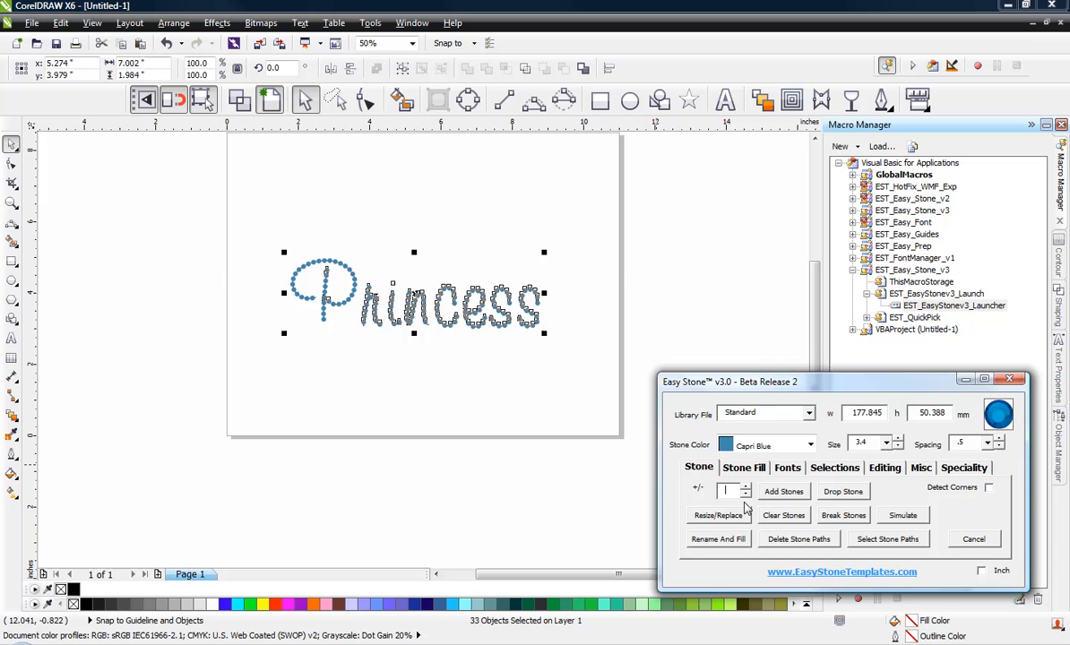
pyautogui.click(798, 539)
# Move the overlapping stone at the inner start of the letter "e" inward along the crossbar, clear of the letter's outer curve
pyautogui.scroll(1, 499, 311)
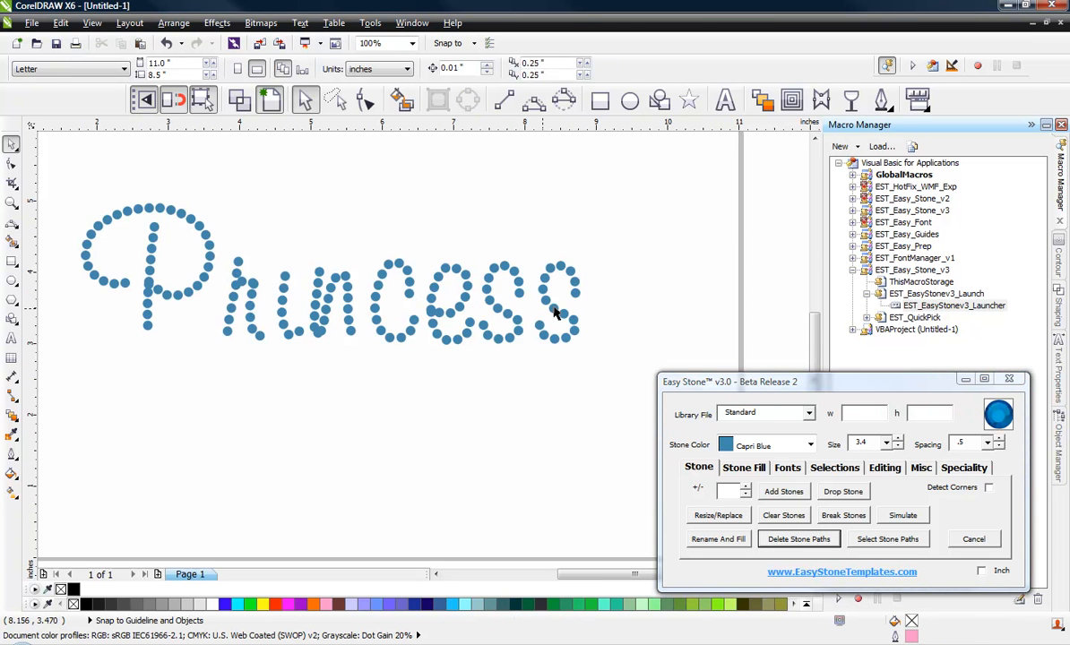
pyautogui.scroll(1, 554, 311)
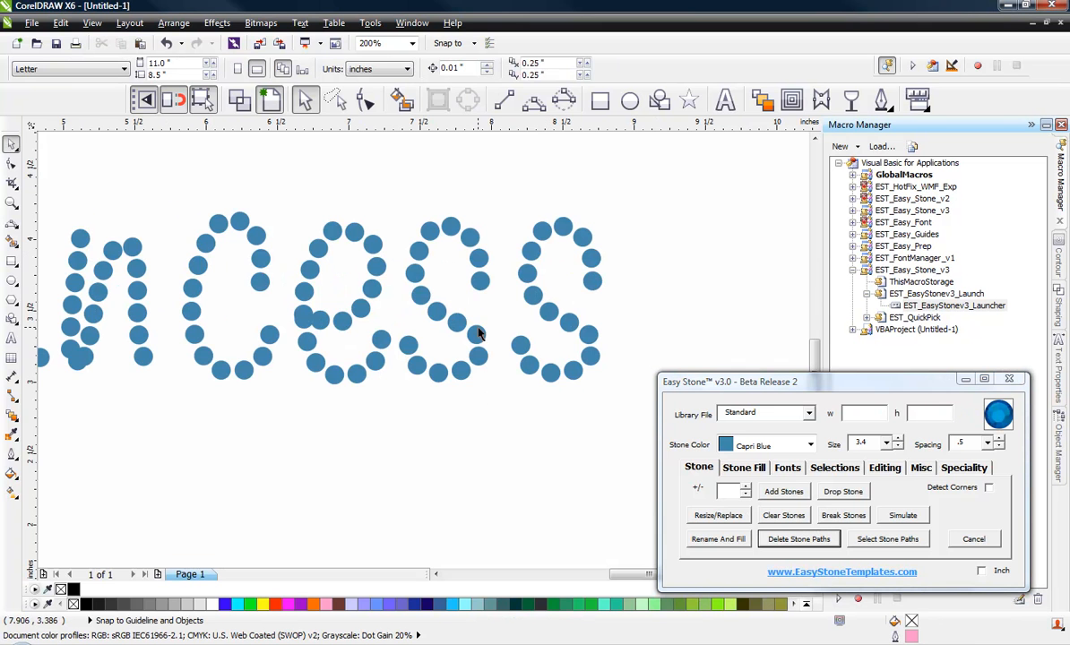
pyautogui.scroll(1, 304, 325)
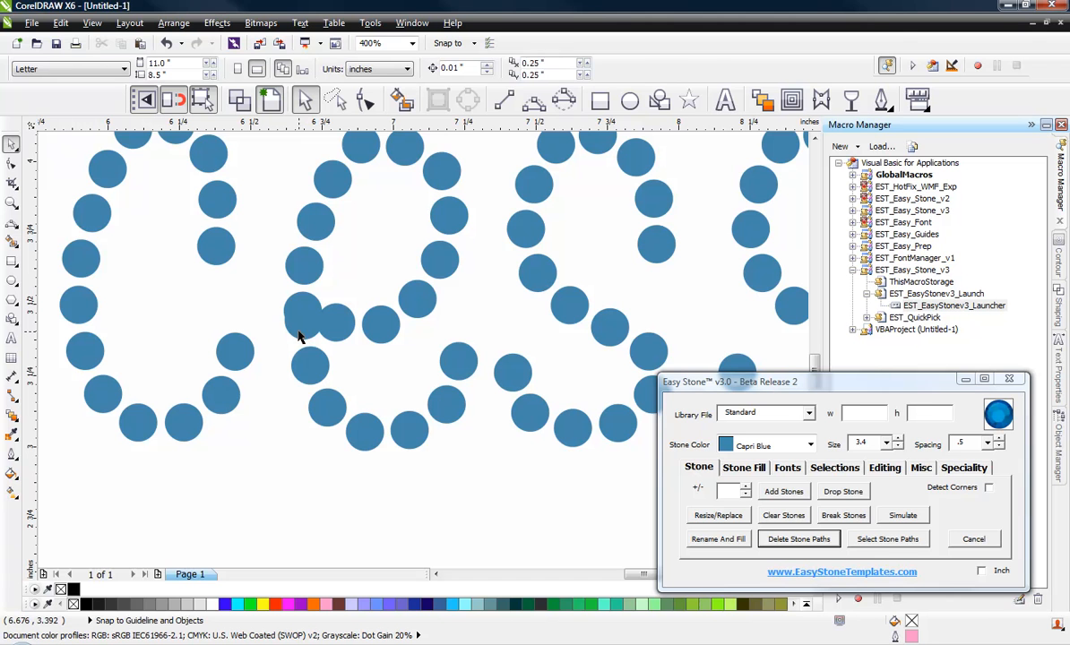
pyautogui.click(303, 329)
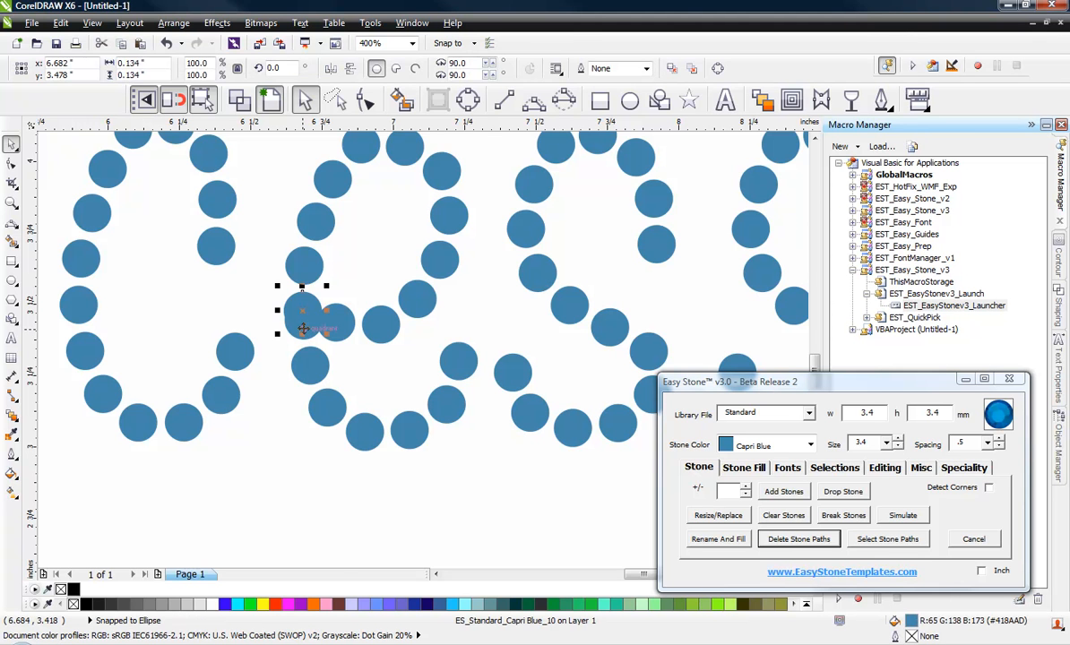
pyautogui.press('Escape')
pyautogui.scroll(1, 400, 345)
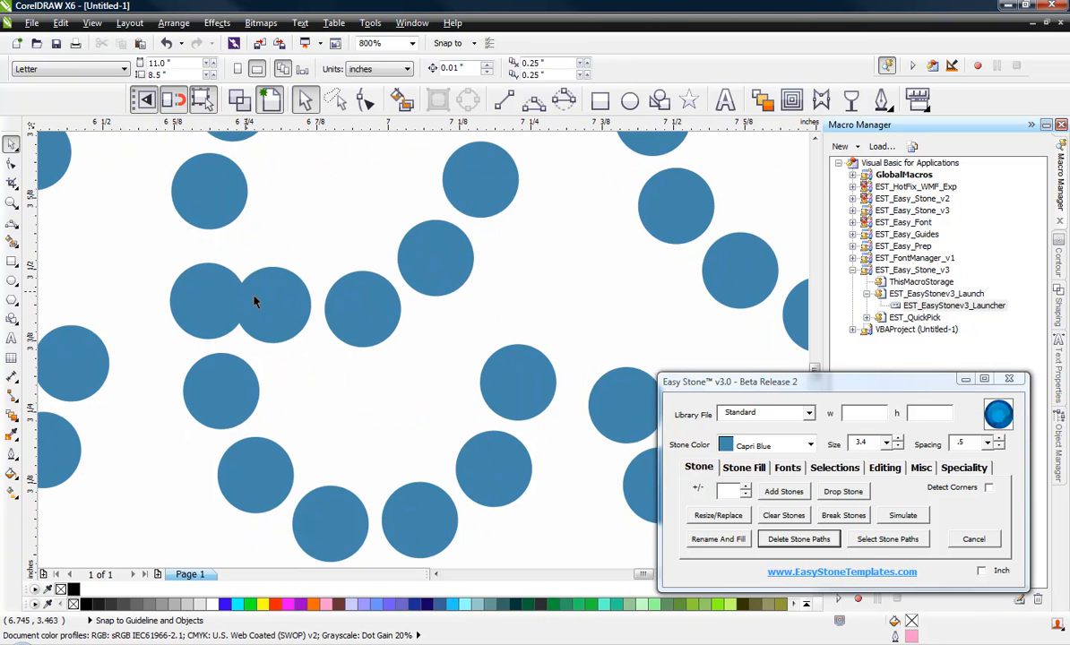
pyautogui.moveTo(254, 301); pyautogui.dragTo(288, 314)
pyautogui.scroll(1, 273, 329)
pyautogui.scroll(-1, 288, 314)
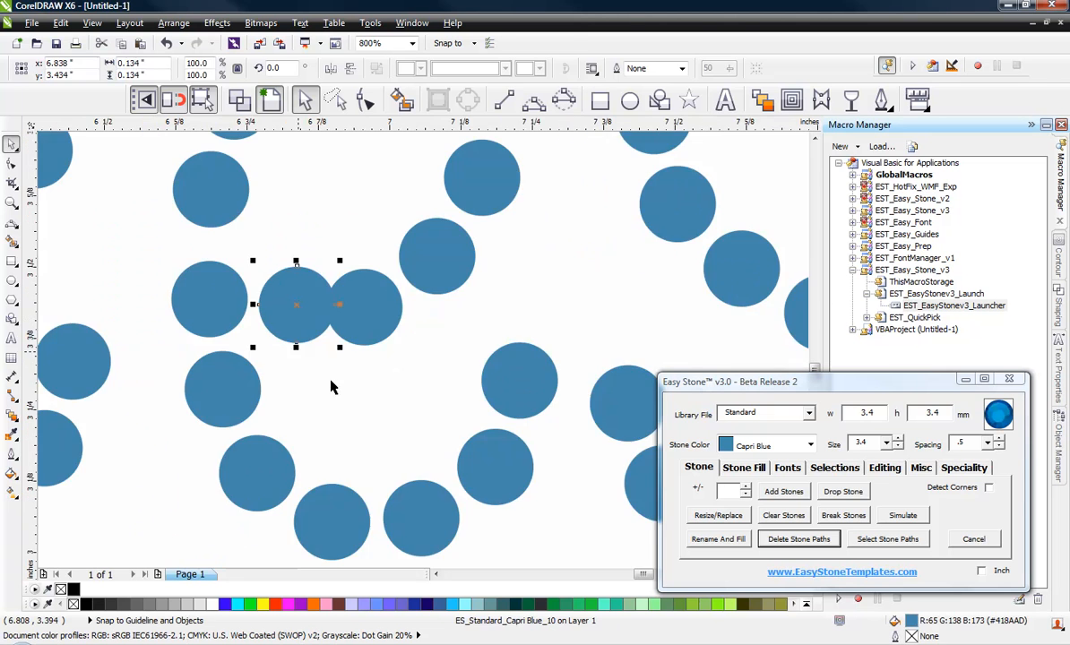
pyautogui.click(358, 401)
# Trace a continuous path of three-point curves through the stones of the "e", from the crossbar's inner end around to the lower tail
pyautogui.scroll(-3, 363, 406)
pyautogui.scroll(1, 358, 409)
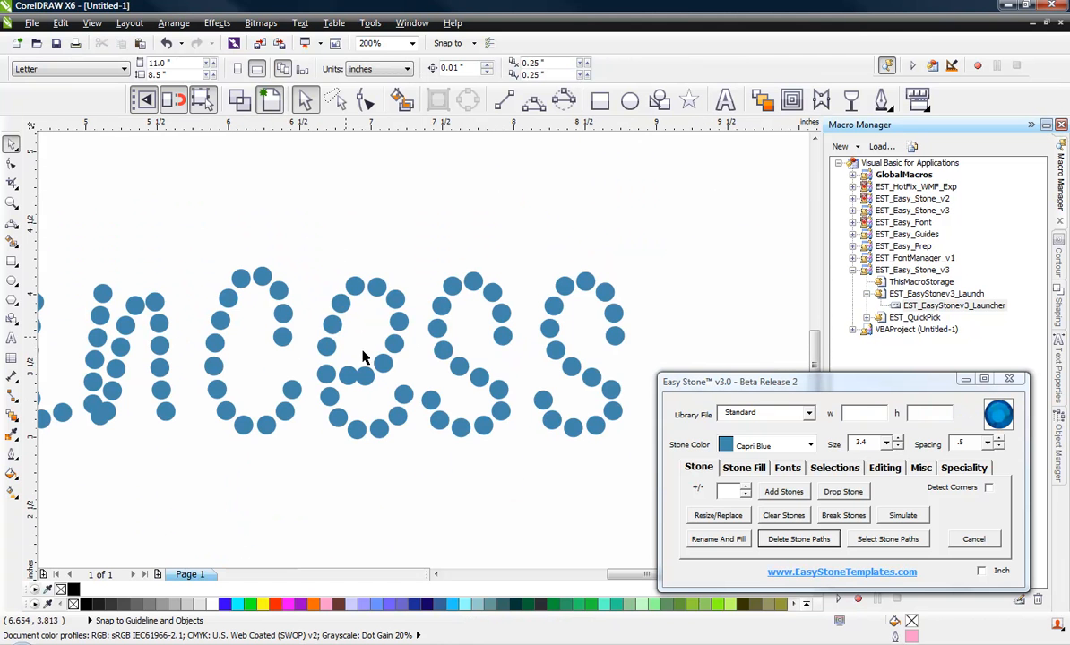
pyautogui.scroll(1, 376, 353)
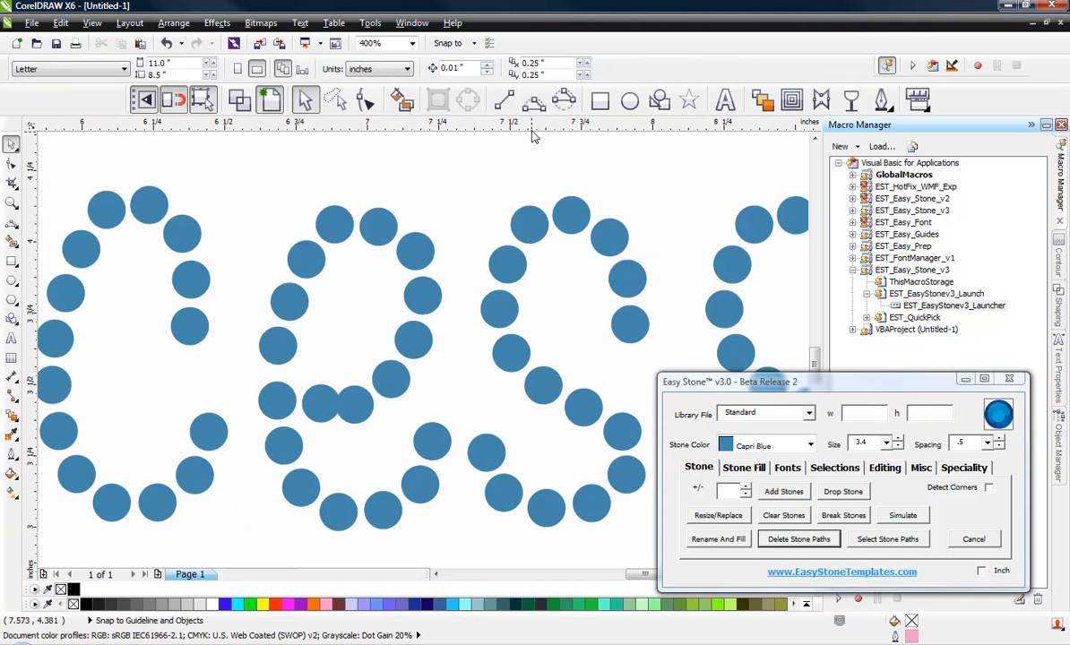
pyautogui.click(533, 100)
pyautogui.moveTo(321, 404); pyautogui.dragTo(415, 339)
pyautogui.click(401, 377)
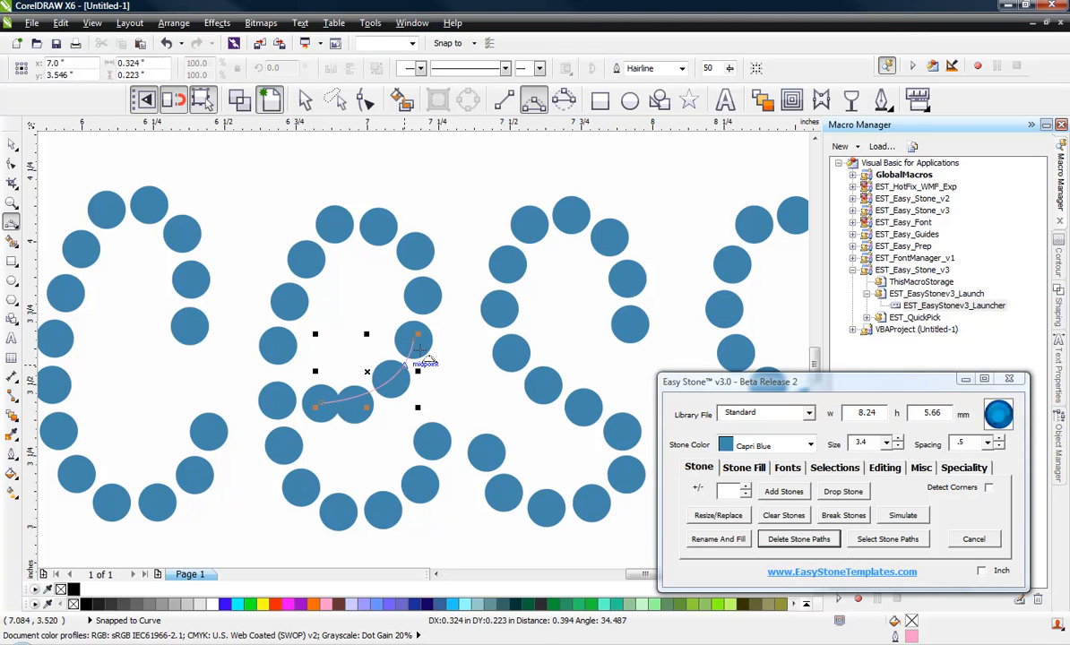
pyautogui.moveTo(417, 311)
pyautogui.mouseDown()
pyautogui.moveTo(382, 206)
pyautogui.moveTo(283, 310)
pyautogui.moveTo(276, 347)
pyautogui.moveTo(333, 511)
pyautogui.mouseUp()
pyautogui.click(418, 255)
pyautogui.click(310, 256)
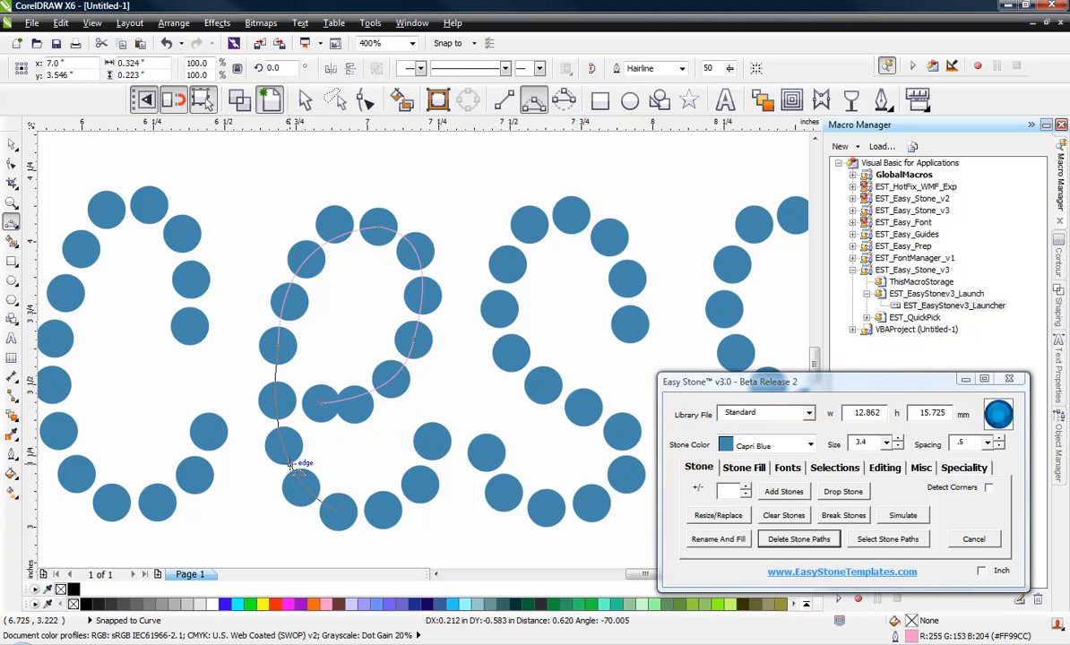
pyautogui.click(282, 452)
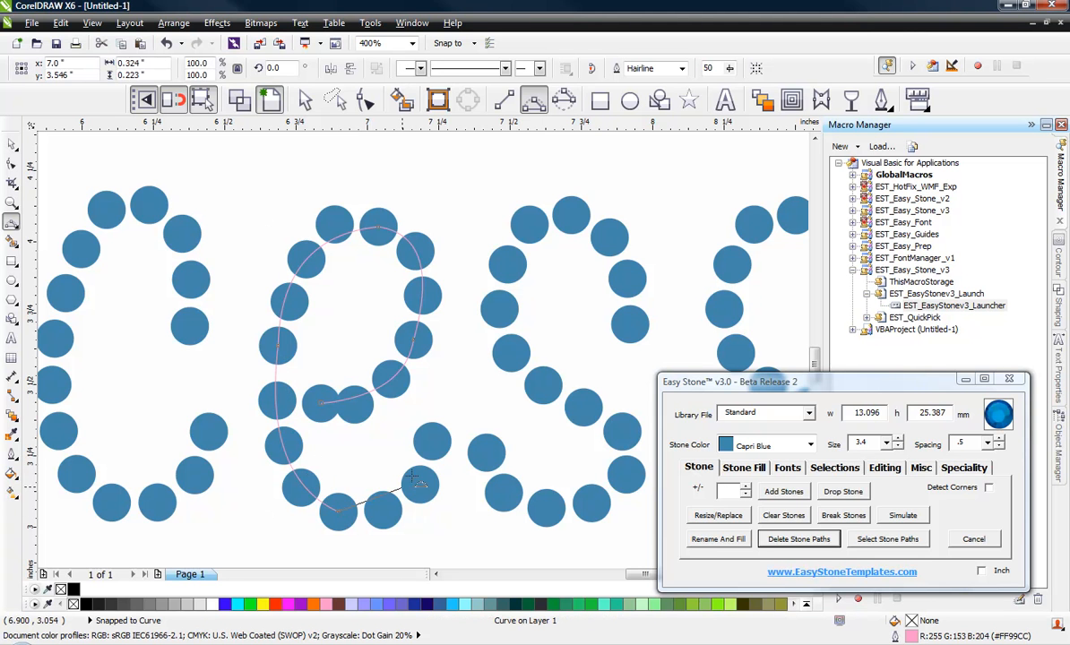
pyautogui.moveTo(337, 513); pyautogui.dragTo(431, 441)
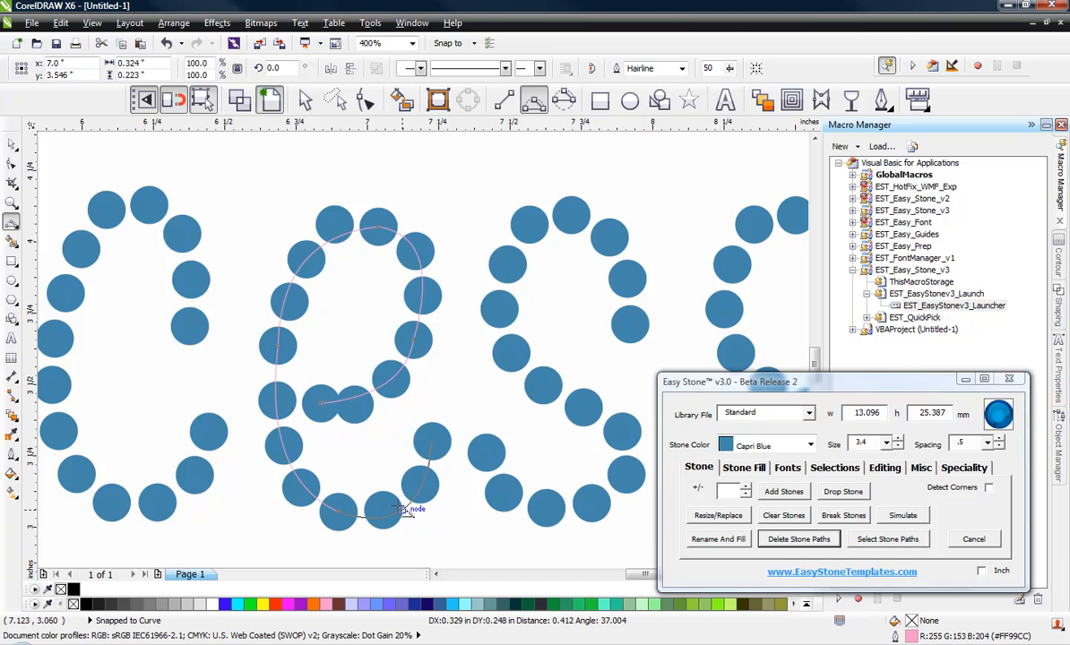
pyautogui.click(398, 491)
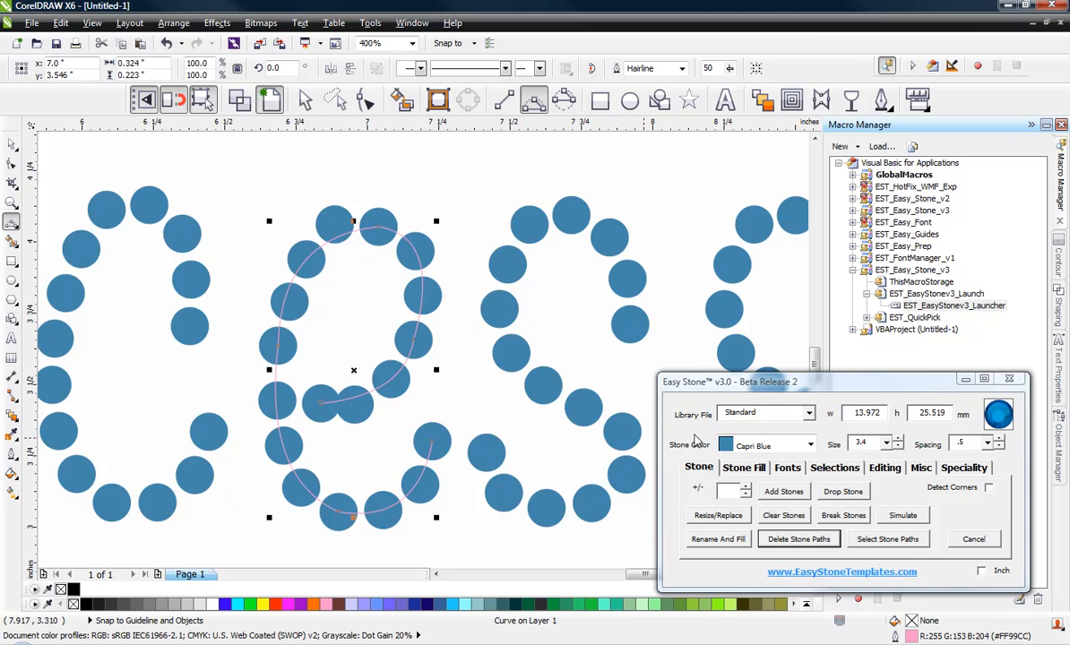
# Re-space the stones of the letter "e" along the traced path
pyautogui.click(883, 468)
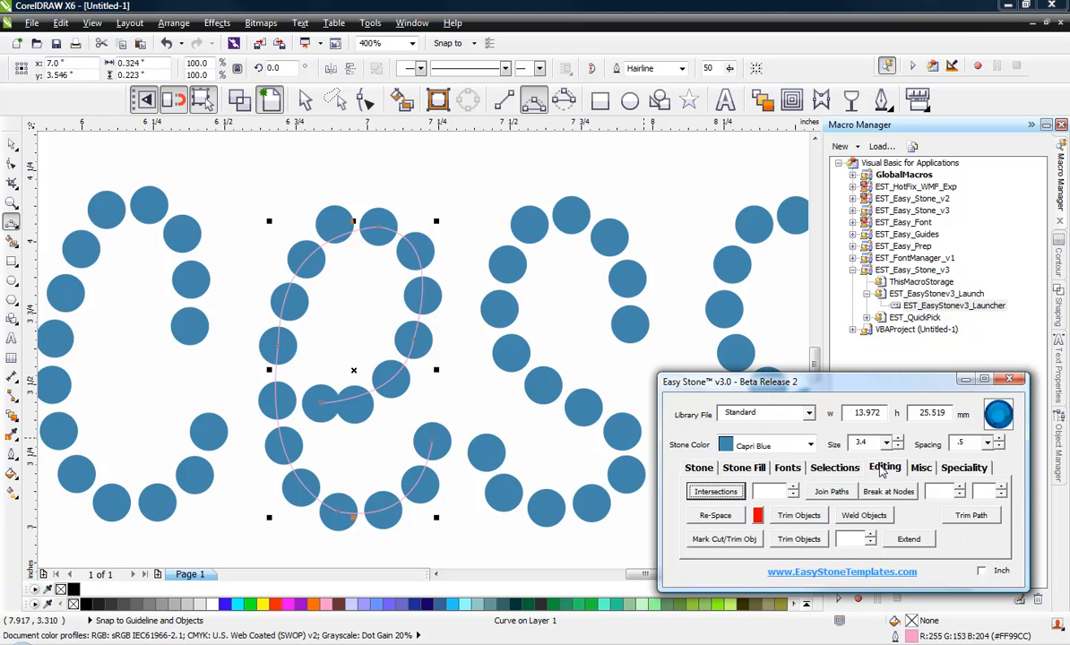
pyautogui.click(715, 515)
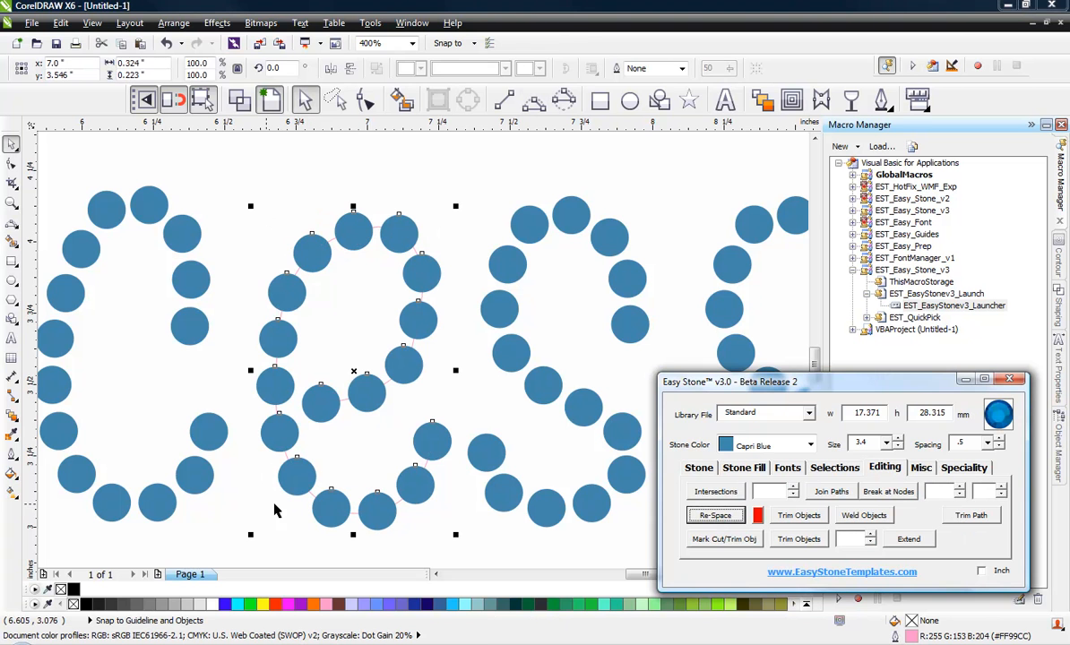
pyautogui.click(313, 511)
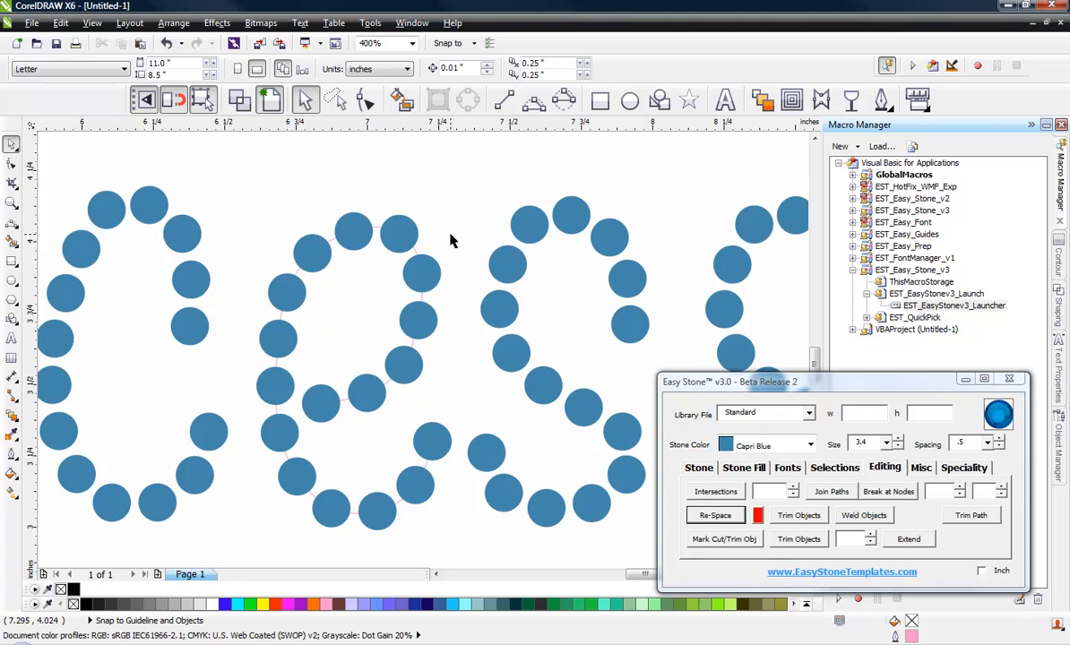
# Add one more stone along the path of the "e" and redistribute its stones evenly
pyautogui.click(401, 371)
pyautogui.click(400, 372)
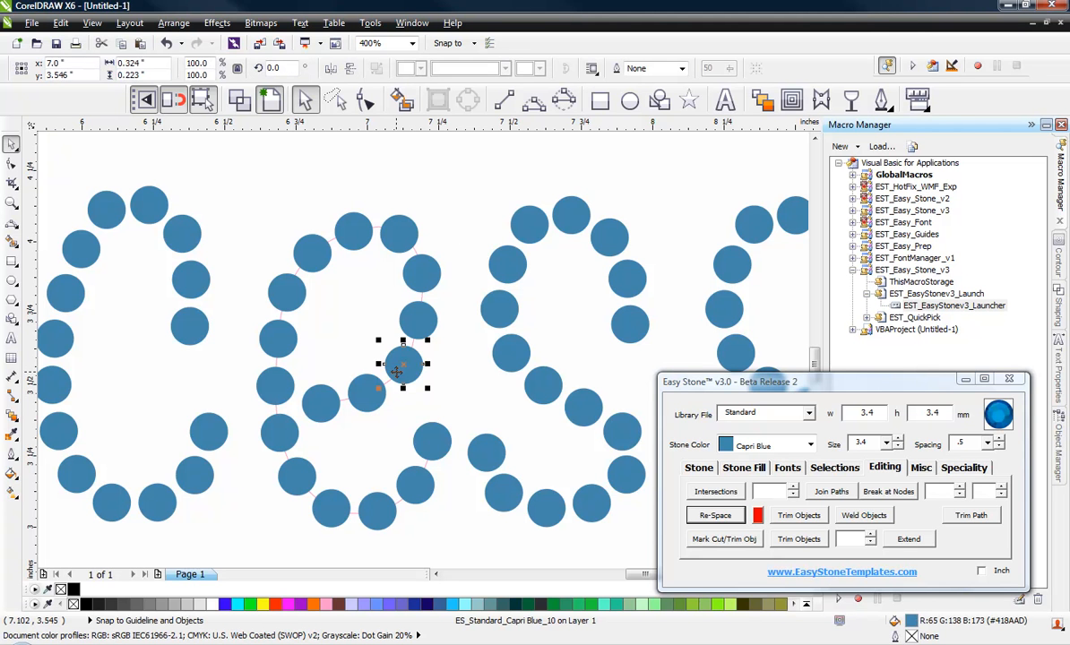
pyautogui.click(336, 291)
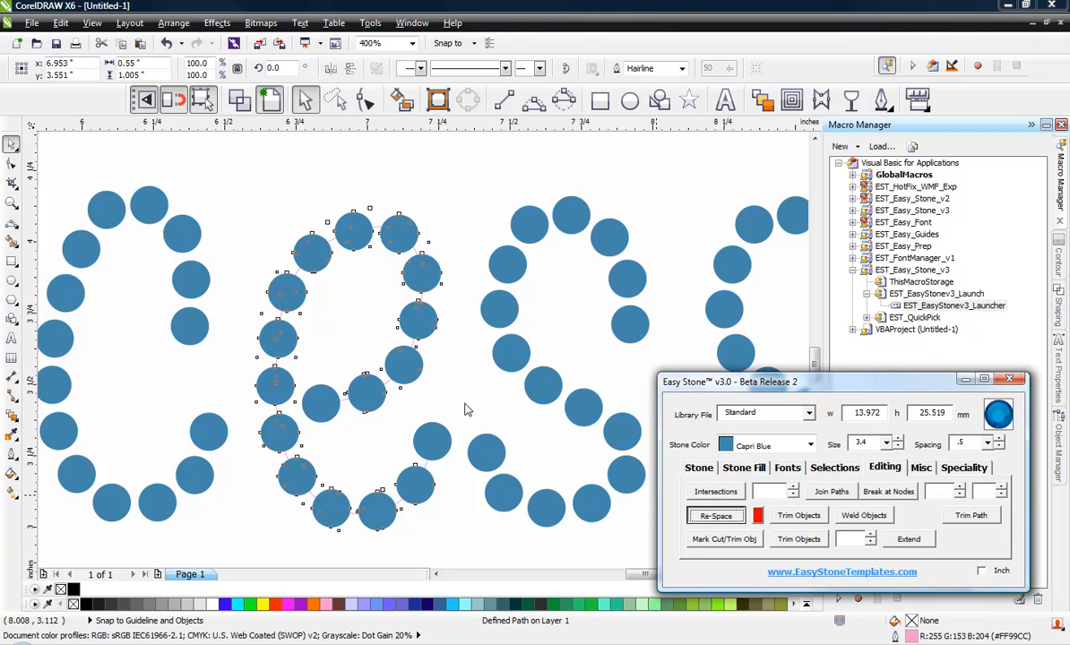
pyautogui.click(464, 408)
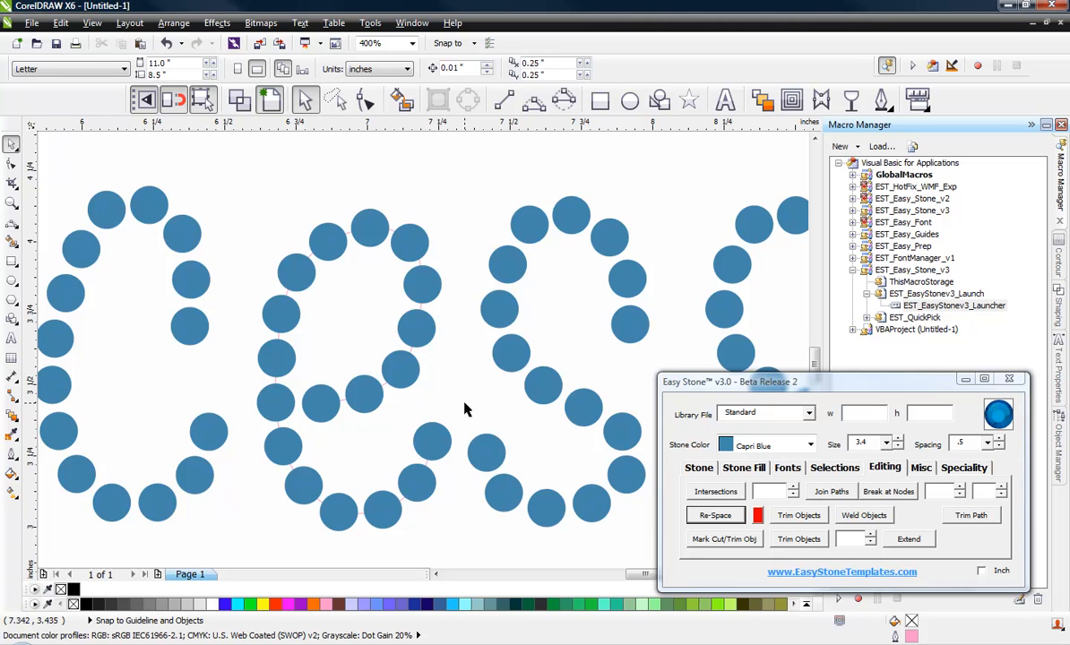
# Nudge all stones of the letter "c" slightly down and 0.02" to the left, away from the "e"
pyautogui.scroll(-2, 430, 405)
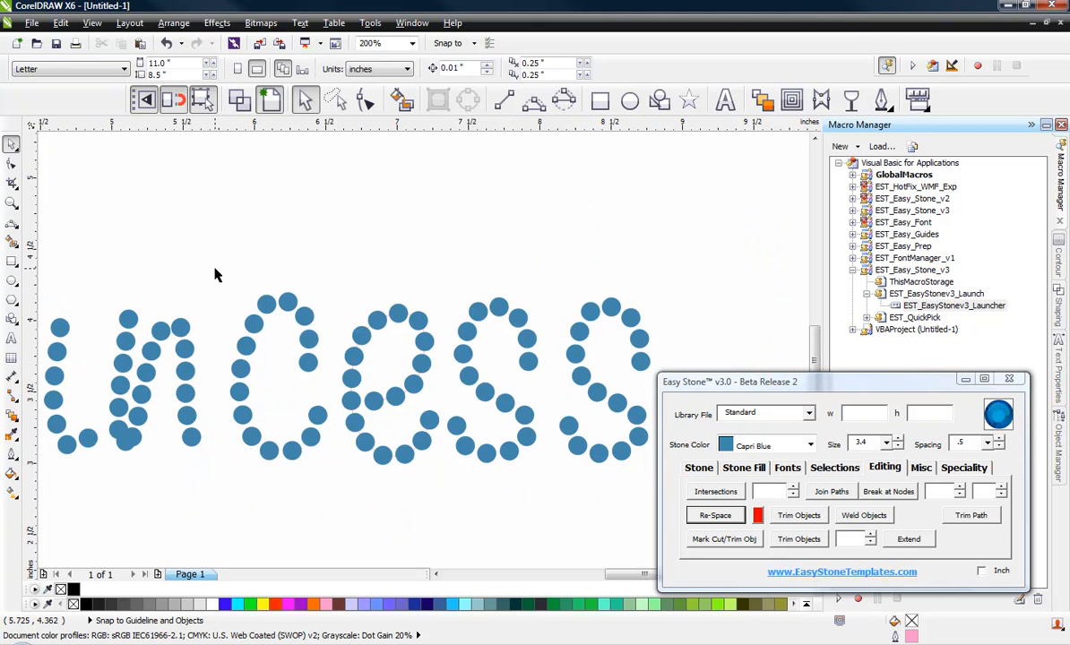
pyautogui.moveTo(207, 276); pyautogui.dragTo(339, 506)
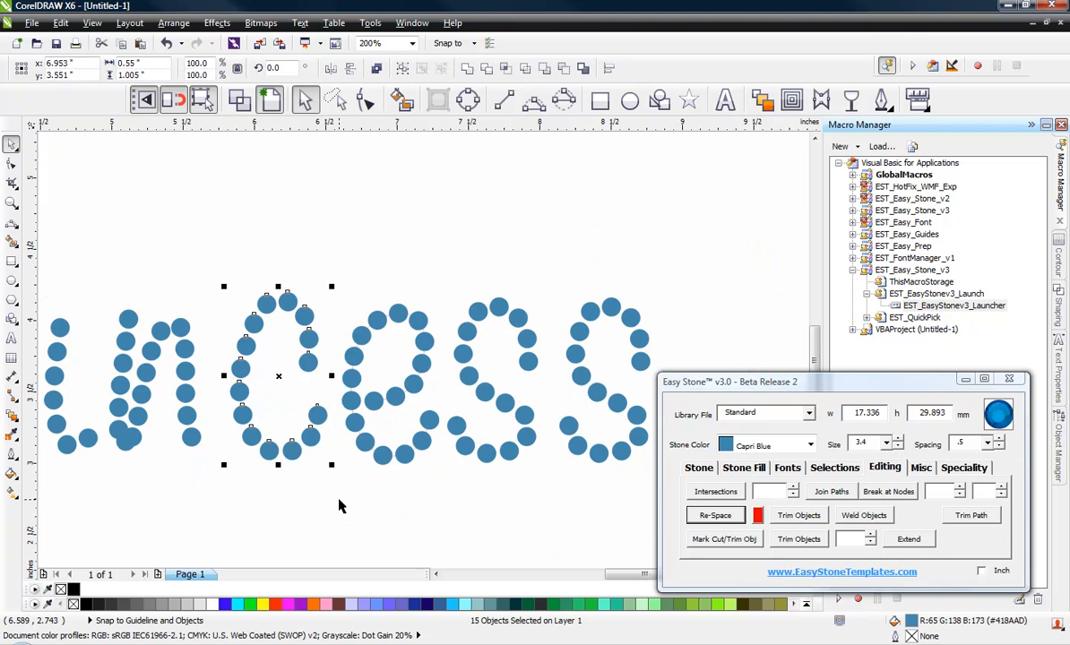
pyautogui.press('Down')
pyautogui.press('Down')
pyautogui.press('Down')
pyautogui.press('Down')
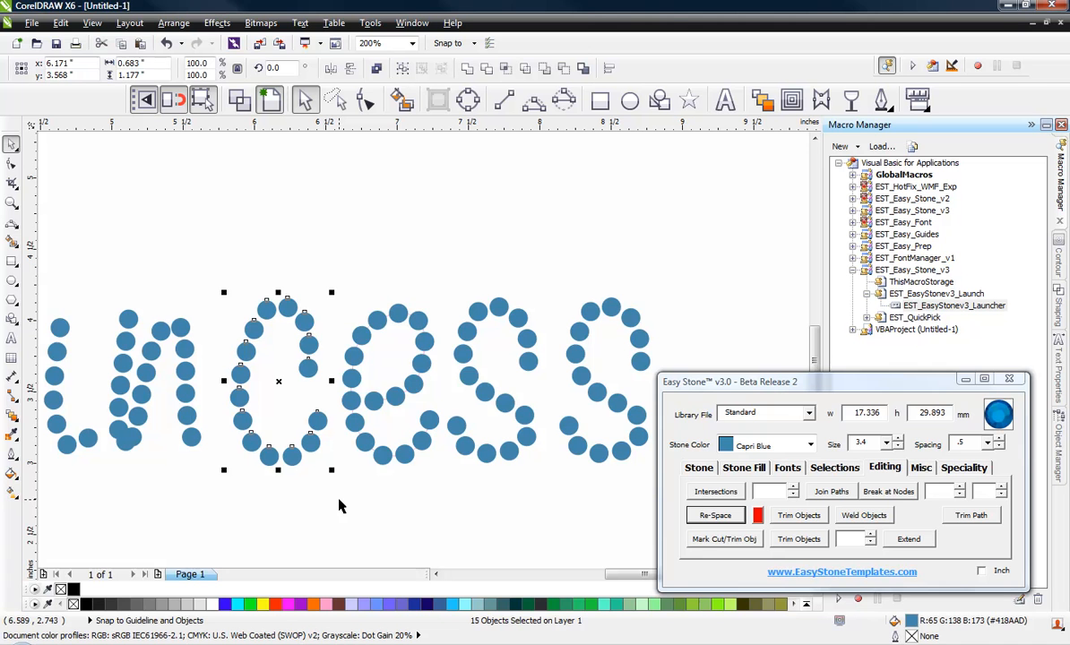
pyautogui.press('Left')
pyautogui.press('Left')
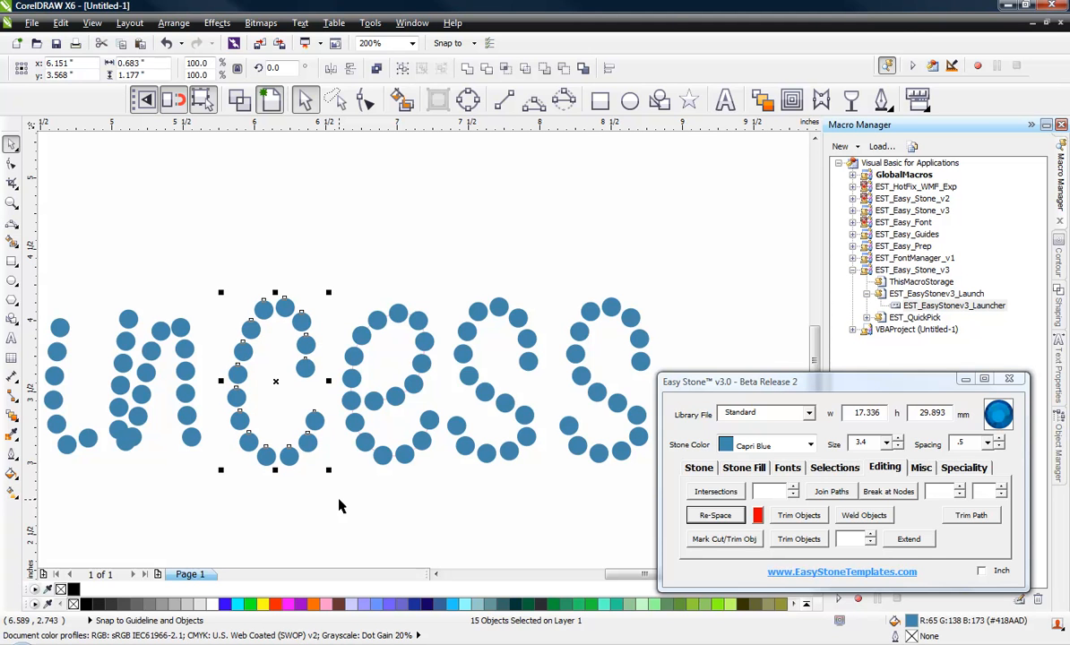
pyautogui.click(214, 259)
# Move the overlapping bottom stone of the "n" downward, clear of the last stone of the letter's stem
pyautogui.scroll(2, 107, 446)
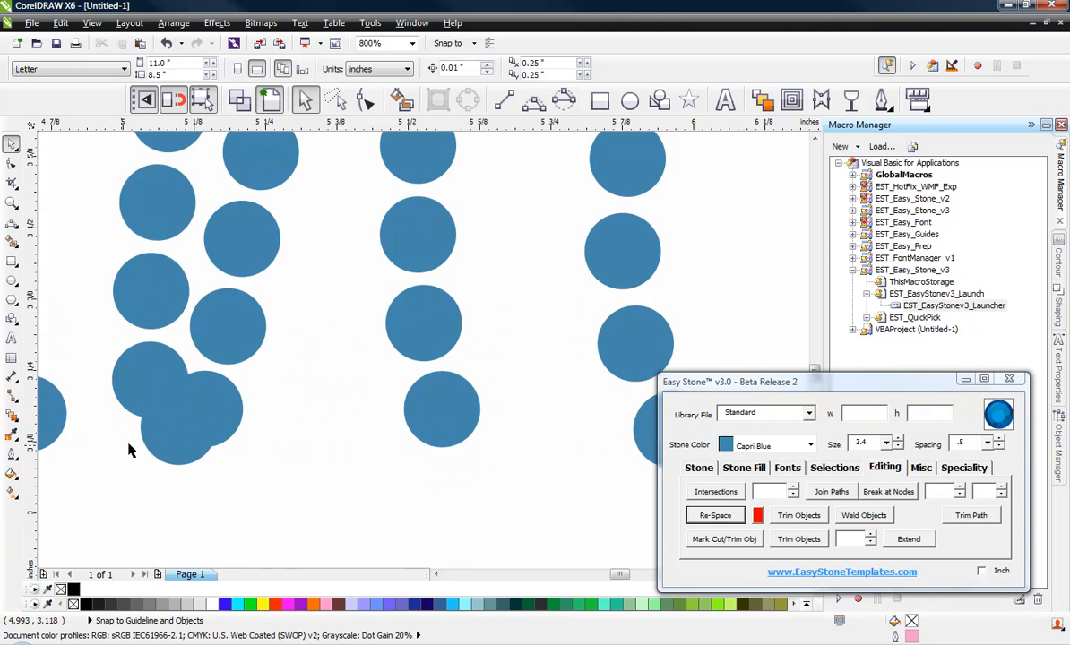
pyautogui.moveTo(174, 439); pyautogui.dragTo(141, 459)
pyautogui.scroll(1, 172, 480)
pyautogui.scroll(-2, 141, 459)
pyautogui.click(229, 480)
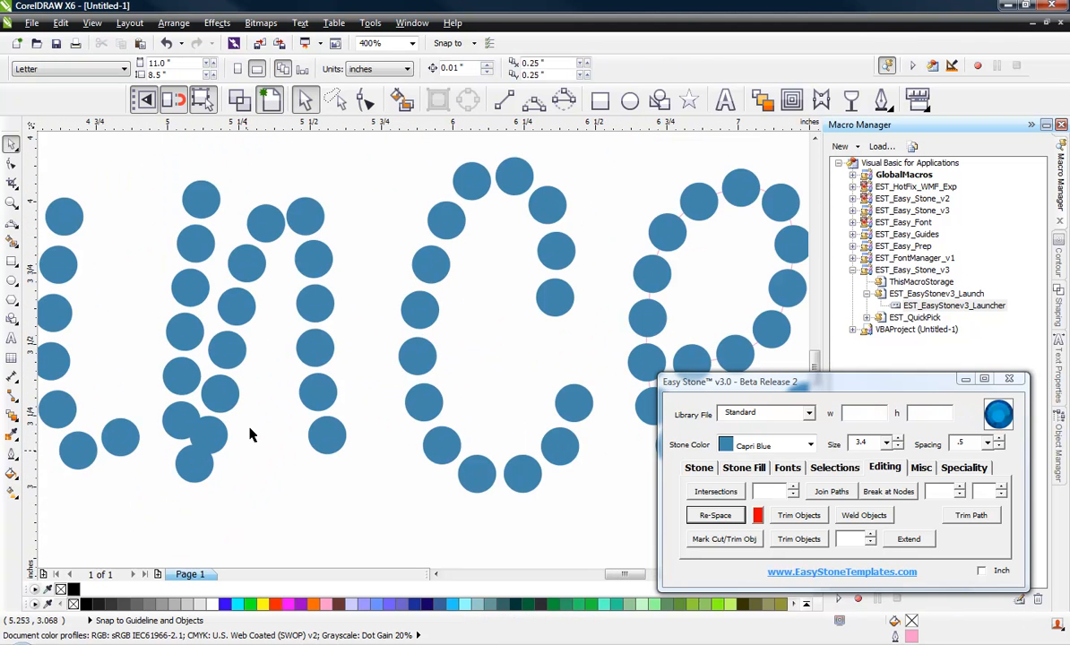
# Select the arch and right-leg stones of the "n" with a freehand outline and shift them away from its stem
pyautogui.click(335, 100)
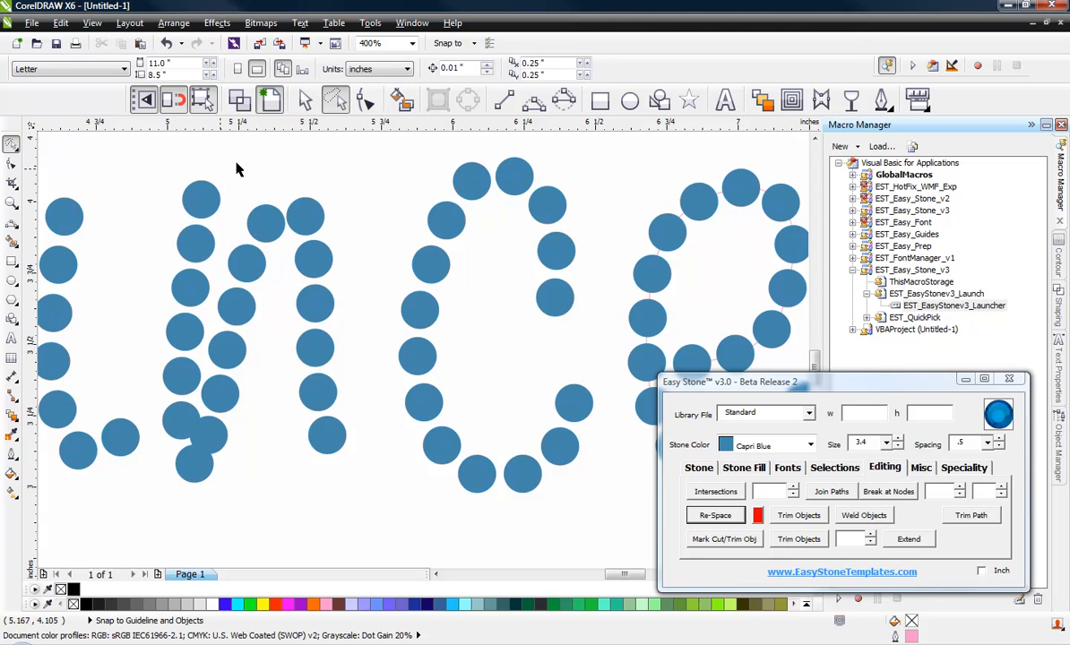
pyautogui.moveTo(238, 162)
pyautogui.mouseDown()
pyautogui.moveTo(386, 243)
pyautogui.moveTo(374, 468)
pyautogui.moveTo(230, 515)
pyautogui.moveTo(176, 439)
pyautogui.moveTo(281, 414)
pyautogui.mouseUp()
pyautogui.scroll(2, 180, 421)
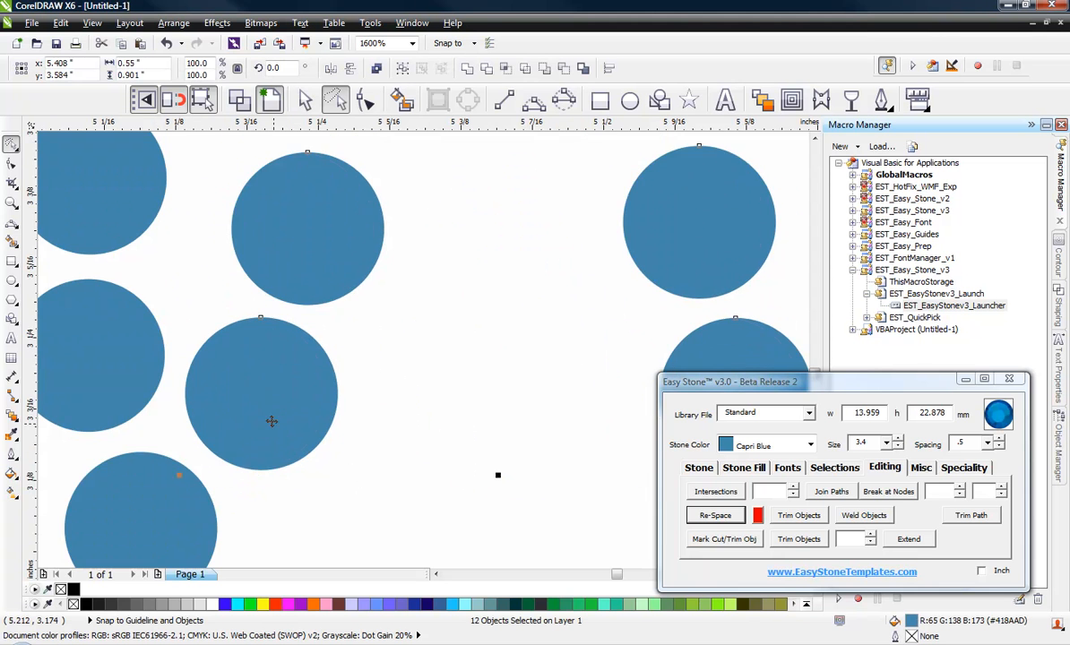
pyautogui.press('Left')
pyautogui.scroll(-2, 391, 469)
pyautogui.click(381, 513)
# Move the stone at the top of the "n" arch slightly away from its right-hand neighbour to even the gap
pyautogui.scroll(1, 425, 240)
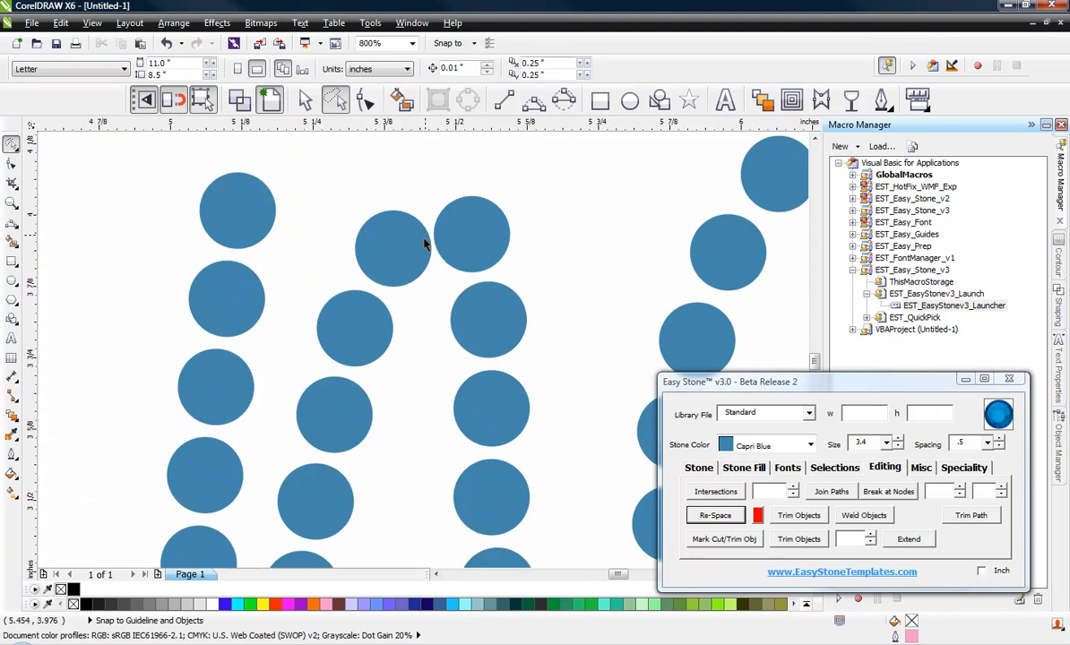
pyautogui.scroll(1, 425, 242)
pyautogui.moveTo(400, 279); pyautogui.dragTo(382, 272)
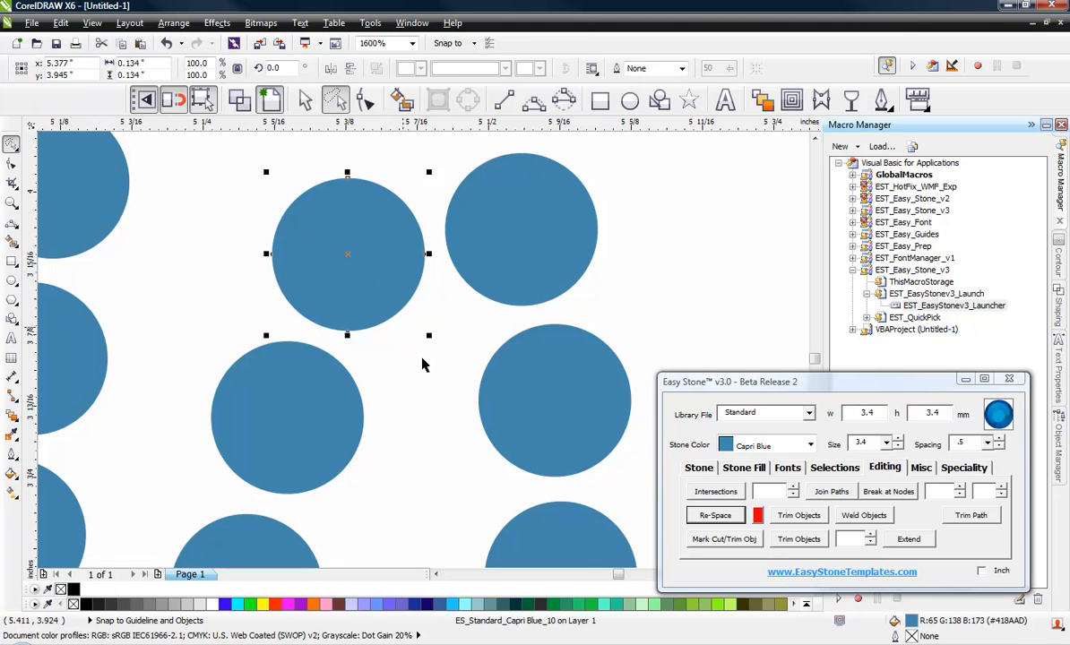
pyautogui.click(423, 361)
# Extend the right leg of the "n" with a copy of its last stone, placed below and outward
pyautogui.scroll(-3, 346, 272)
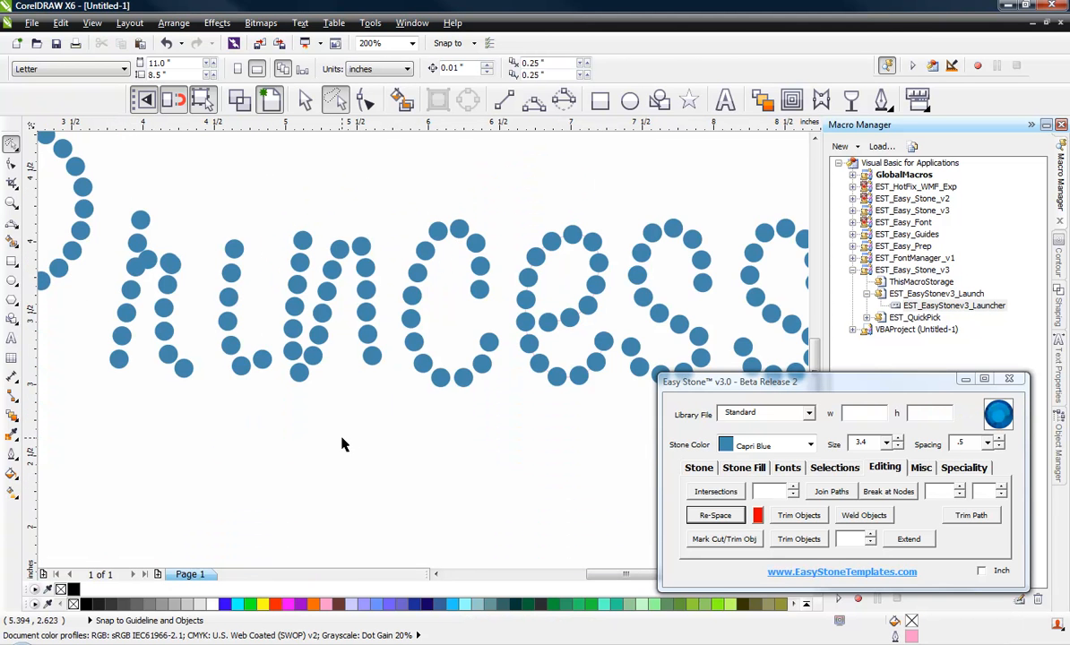
pyautogui.scroll(3, 342, 445)
pyautogui.moveTo(363, 372); pyautogui.dragTo(446, 525)
pyautogui.click(396, 394)
pyautogui.scroll(-2, 398, 486)
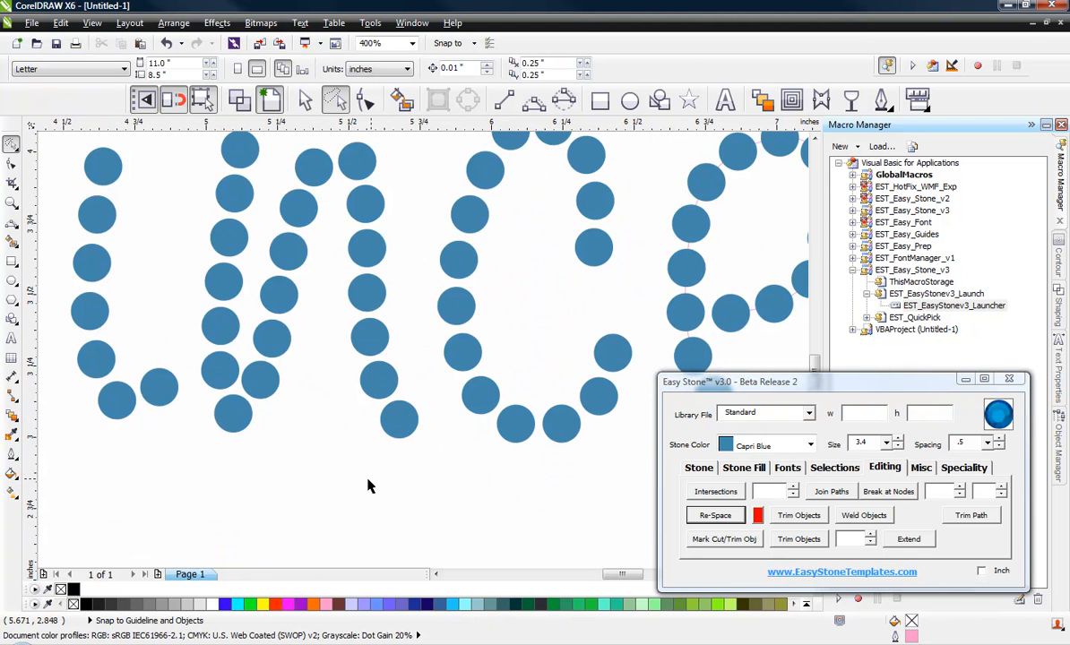
pyautogui.scroll(-1, 372, 484)
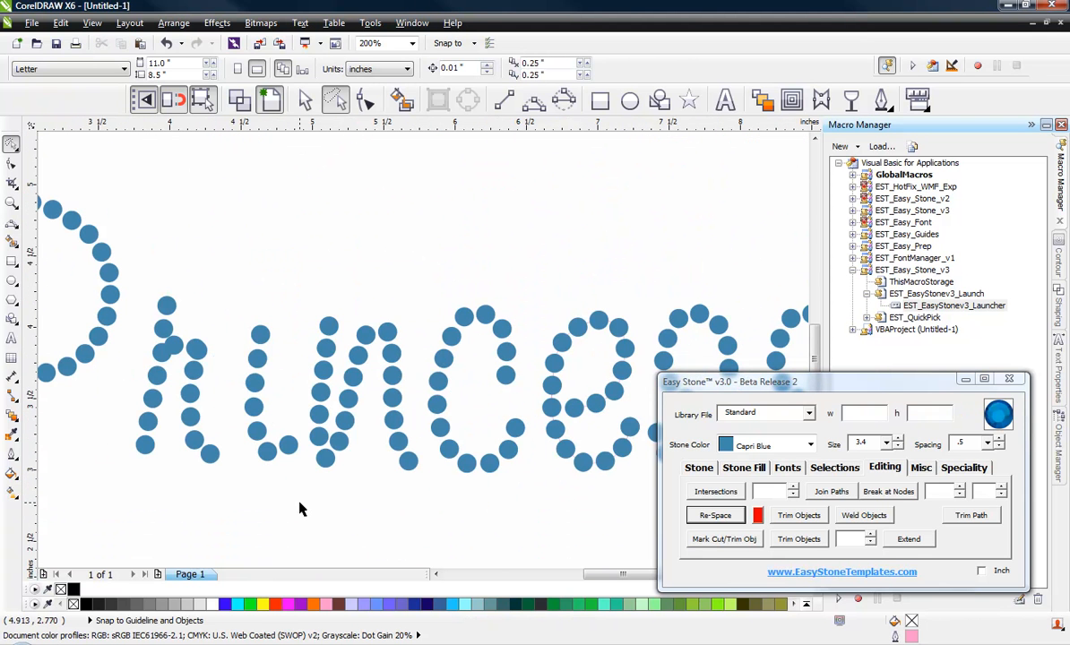
# Select all stones of the letter "i" and move them slightly down and left, away from the "n"
pyautogui.scroll(1, 219, 453)
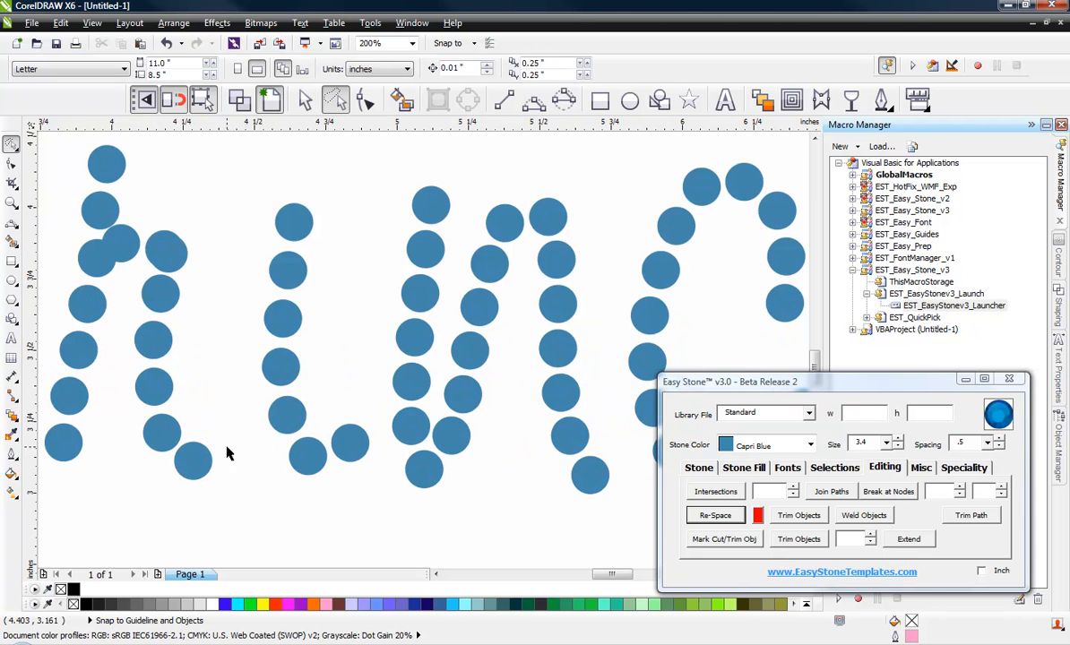
pyautogui.moveTo(305, 332)
pyautogui.mouseDown()
pyautogui.moveTo(331, 502)
pyautogui.moveTo(241, 448)
pyautogui.mouseUp()
pyautogui.click(304, 100)
pyautogui.moveTo(218, 157); pyautogui.dragTo(375, 514)
pyautogui.moveTo(349, 440); pyautogui.dragTo(336, 460)
pyautogui.click(318, 520)
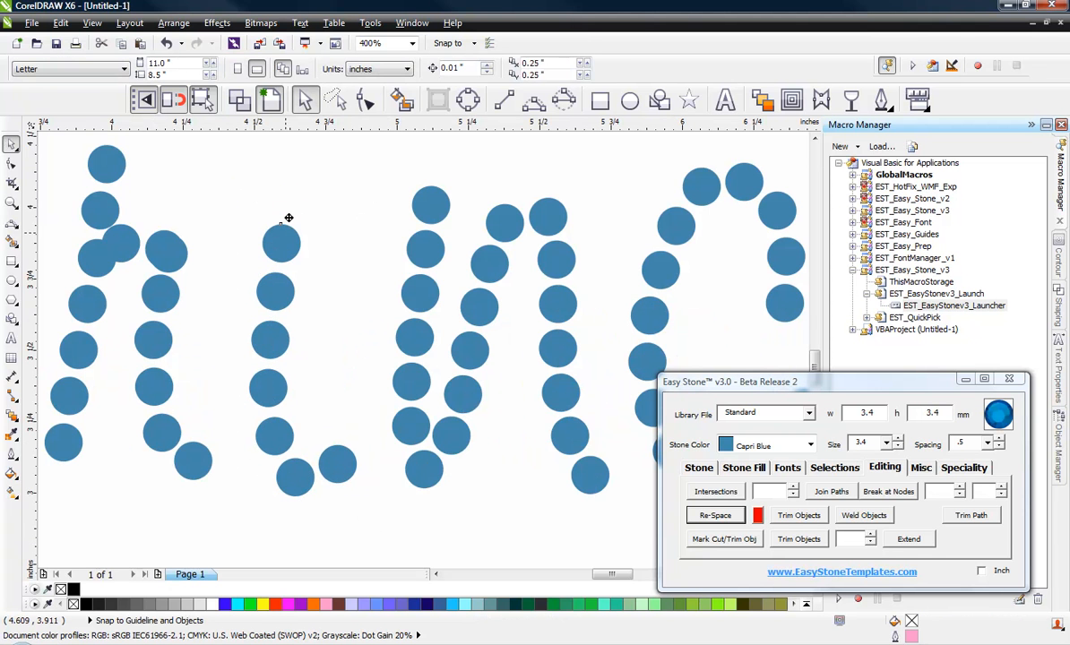
# Lengthen the "i" stem upward with a copied stone and place another copy above it as the dot
pyautogui.moveTo(287, 235); pyautogui.dragTo(293, 192)
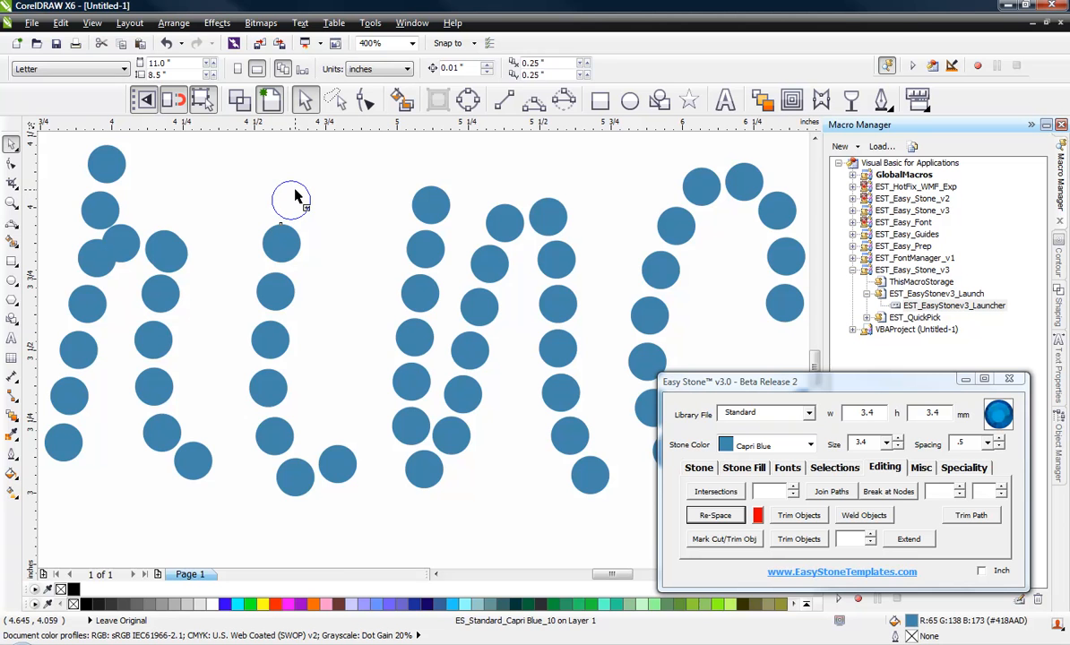
pyautogui.click(292, 191)
pyautogui.click(324, 309)
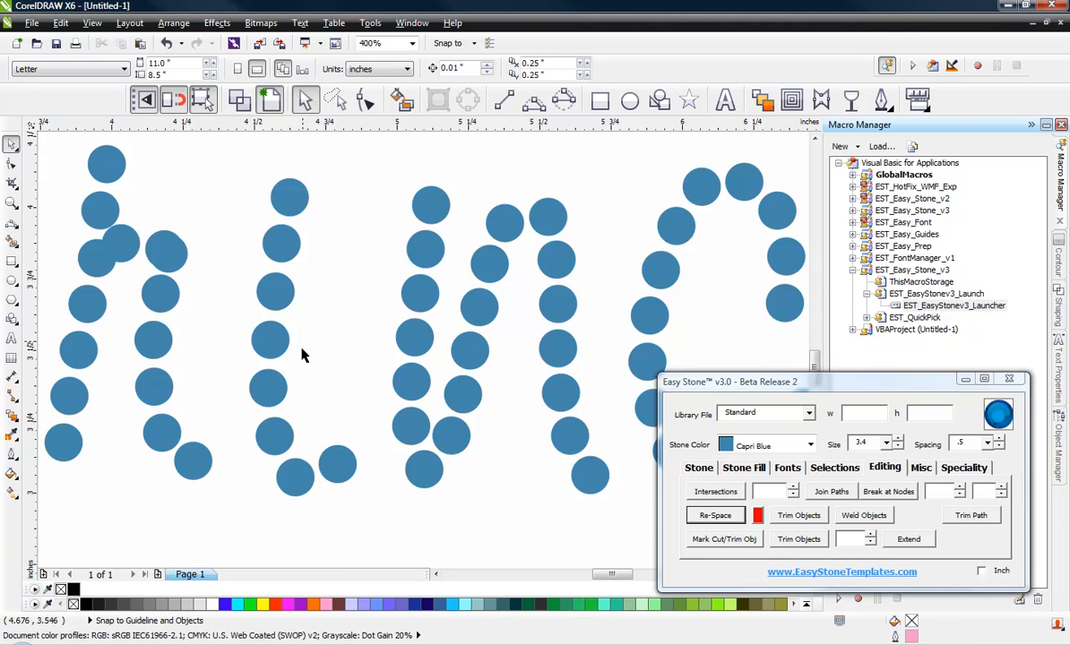
pyautogui.scroll(-1, 303, 353)
pyautogui.scroll(1, 313, 248)
pyautogui.moveTo(272, 297); pyautogui.dragTo(286, 205)
pyautogui.scroll(-1, 373, 266)
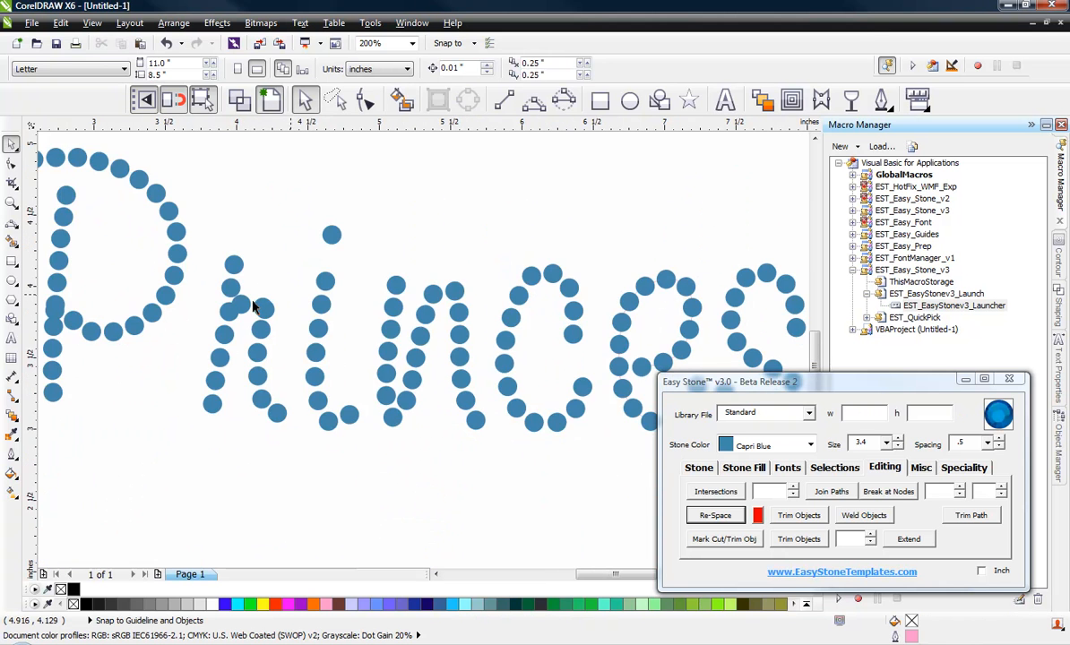
# Extend the stem of the "r" with a copy of its bottom stone placed just below it
pyautogui.scroll(1, 165, 336)
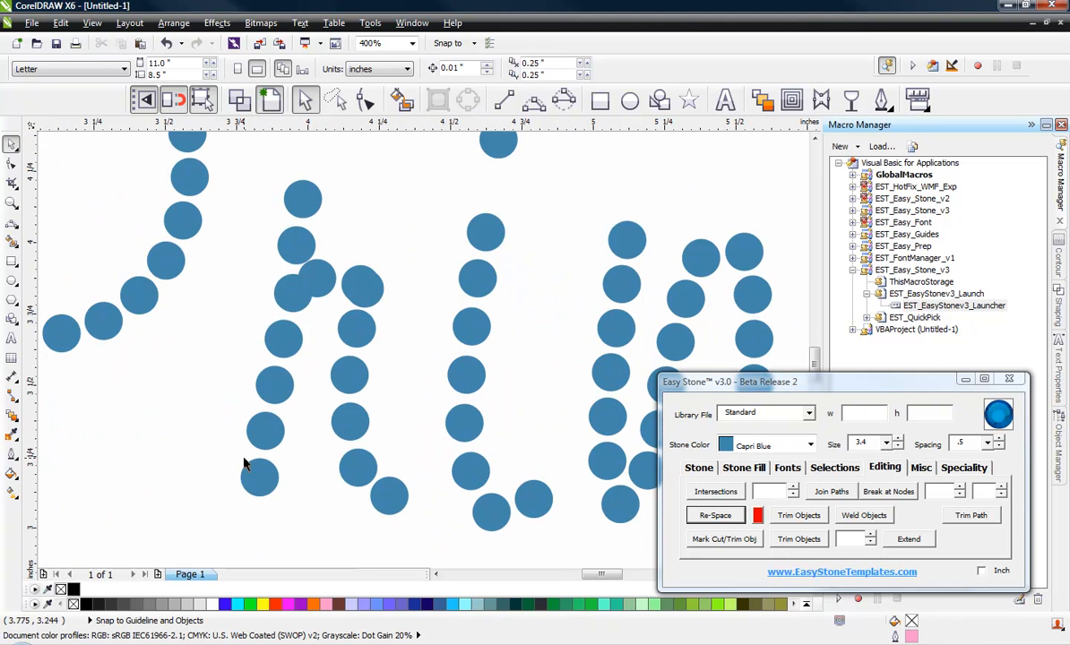
pyautogui.moveTo(257, 477); pyautogui.dragTo(238, 518)
pyautogui.click(300, 529)
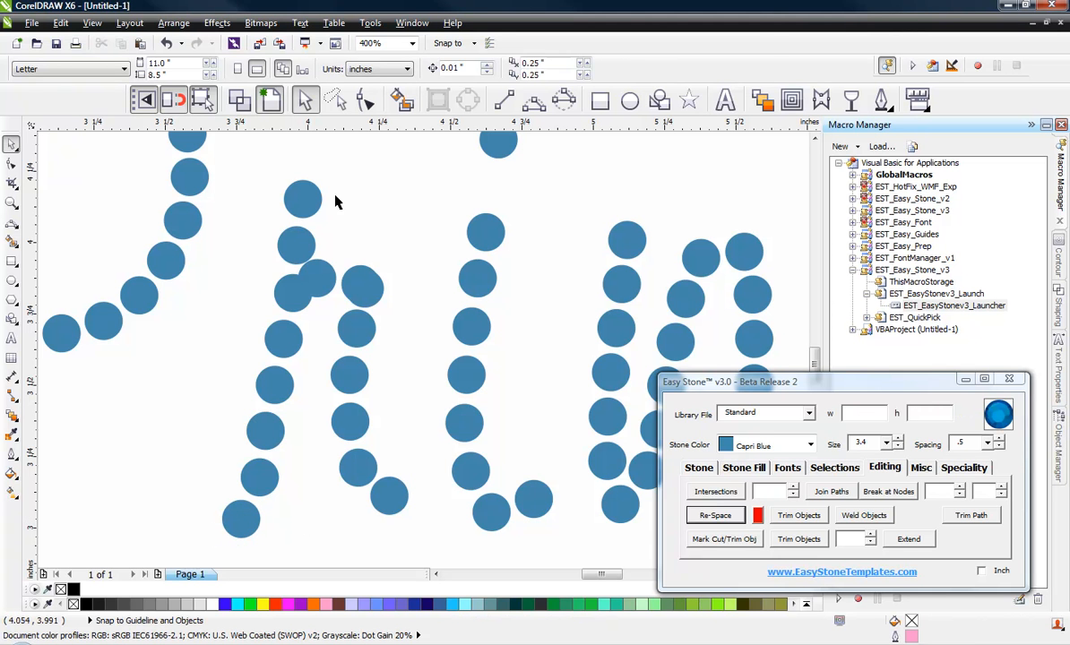
# Trace a three-point curve along the stem of the "r" from top to bottom stone and re-space the stones along it
pyautogui.click(533, 100)
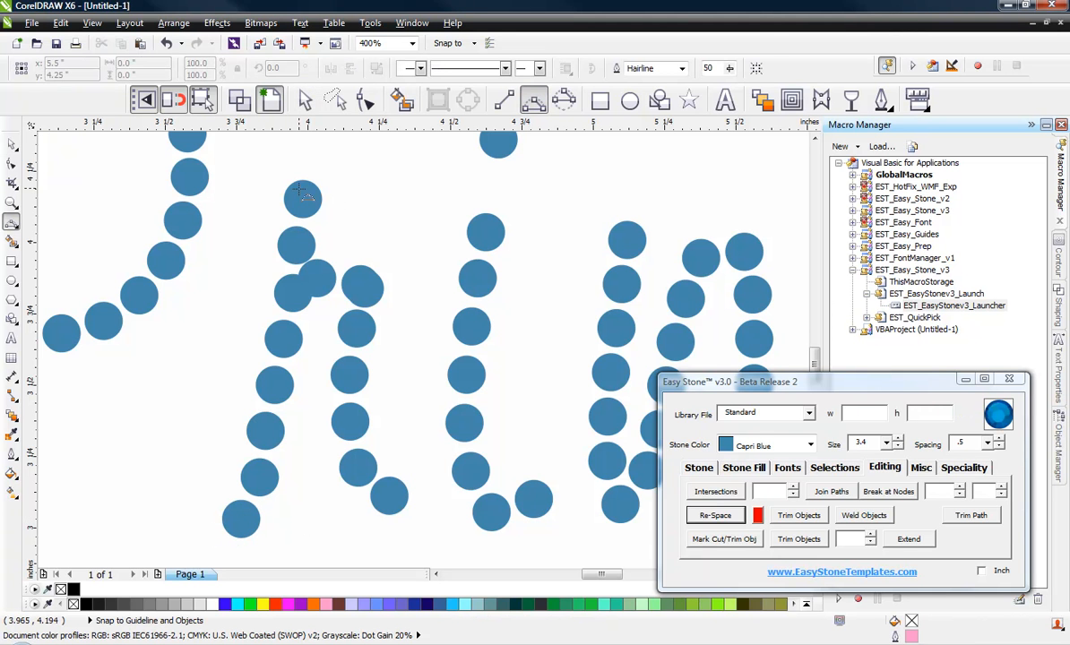
pyautogui.moveTo(304, 197); pyautogui.dragTo(255, 489)
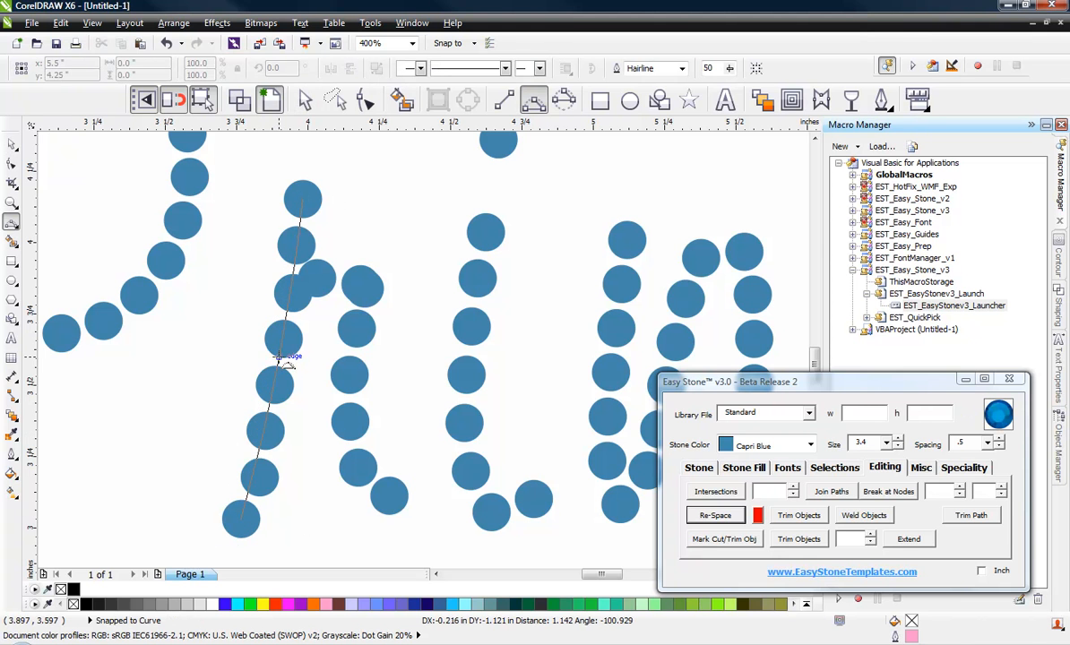
pyautogui.click(715, 515)
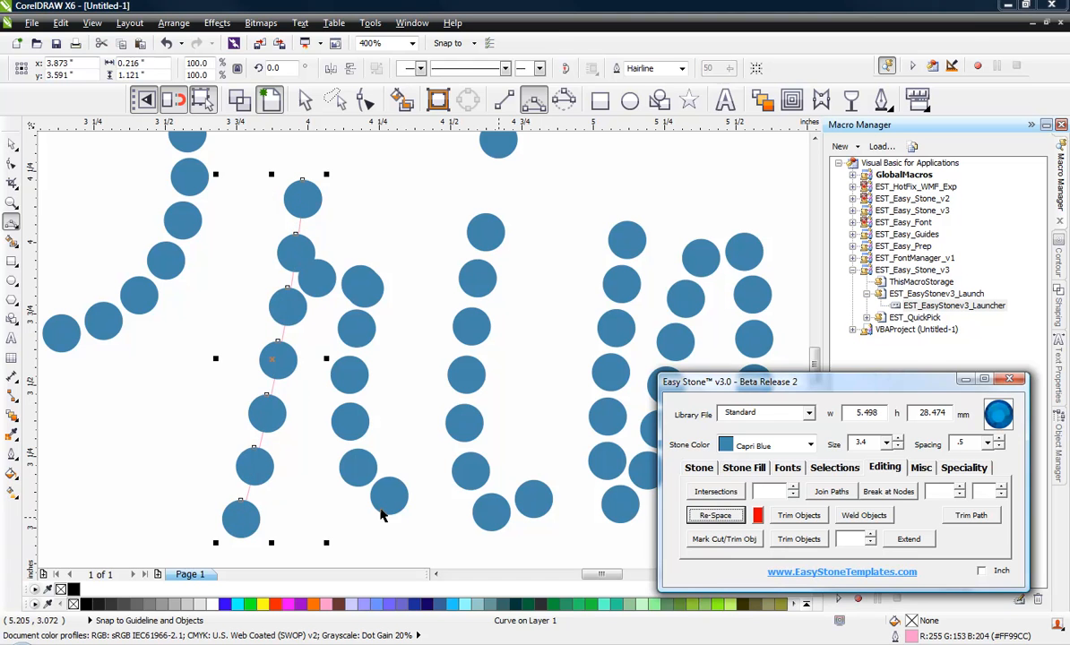
pyautogui.click(325, 509)
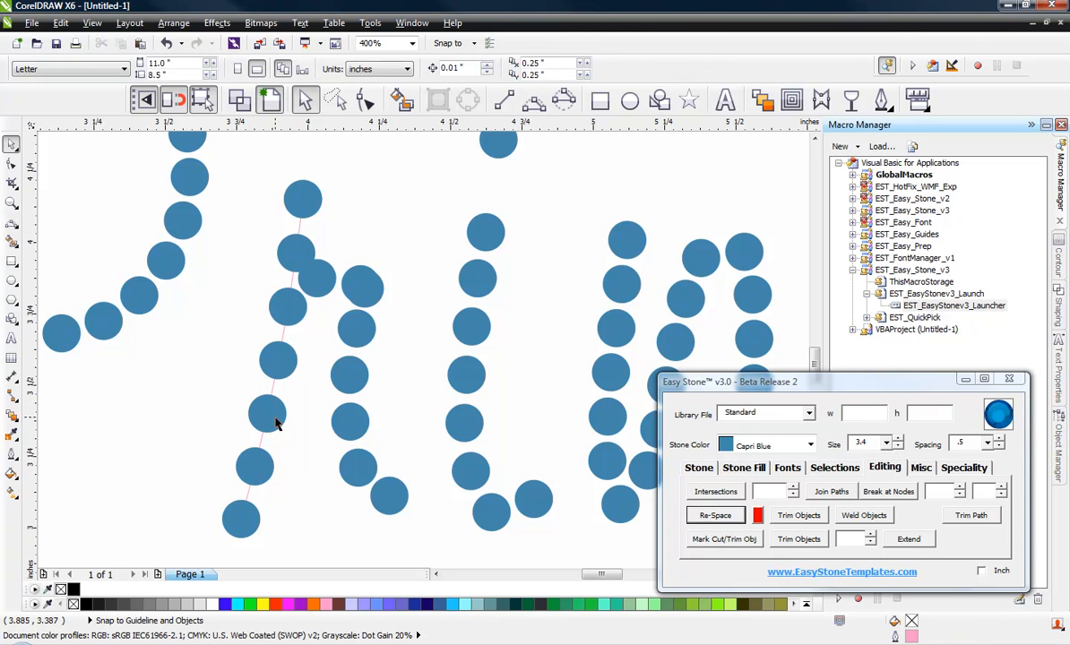
# Add one more stone on the stem path of the "r" and re-space its stones evenly
pyautogui.moveTo(297, 325); pyautogui.dragTo(297, 359)
pyautogui.click(273, 385)
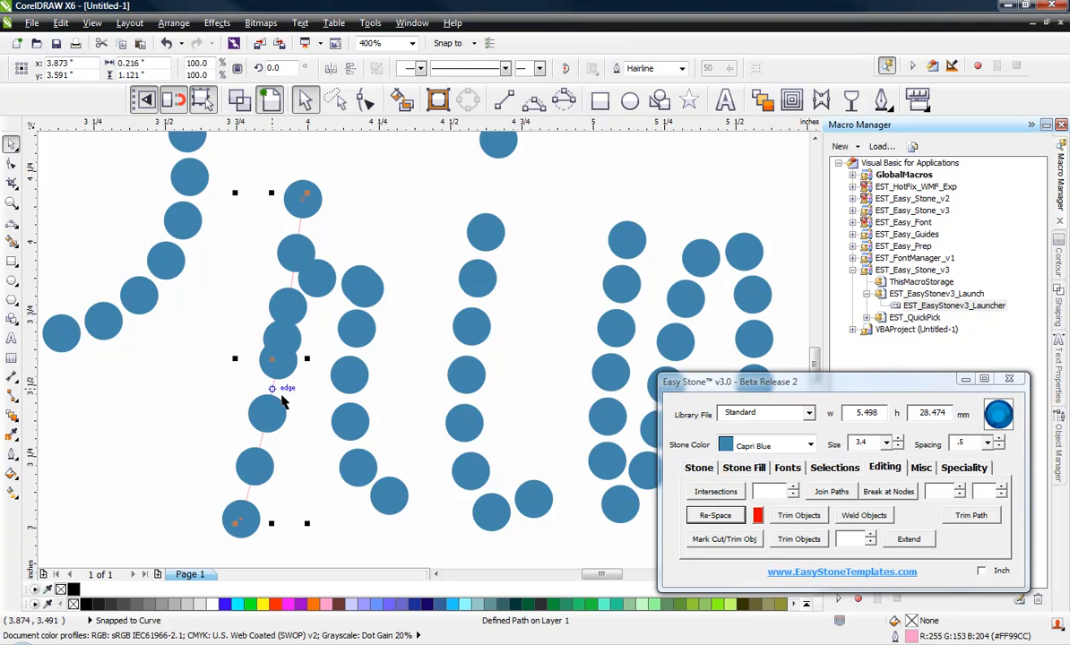
pyautogui.click(715, 516)
pyautogui.click(310, 525)
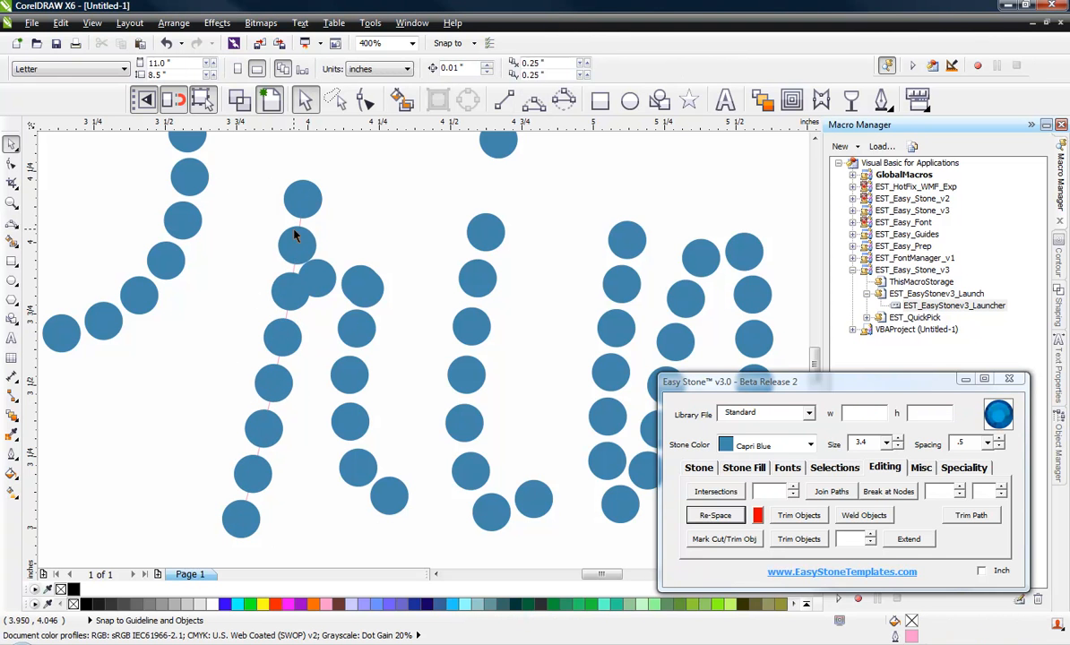
# Select the eight stones of the "r" arm and move them right, clear of the stem
pyautogui.moveTo(438, 240); pyautogui.dragTo(298, 509)
pyautogui.scroll(1, 305, 285)
pyautogui.scroll(1, 363, 266)
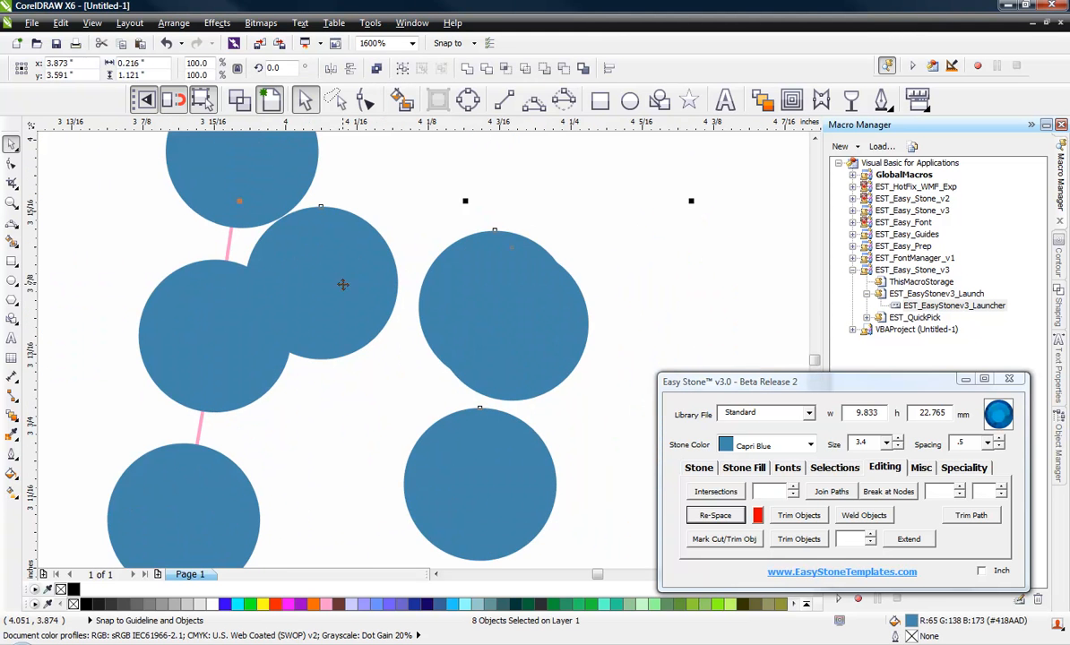
pyautogui.moveTo(345, 283); pyautogui.dragTo(398, 272)
pyautogui.click(354, 395)
pyautogui.scroll(-2, 342, 242)
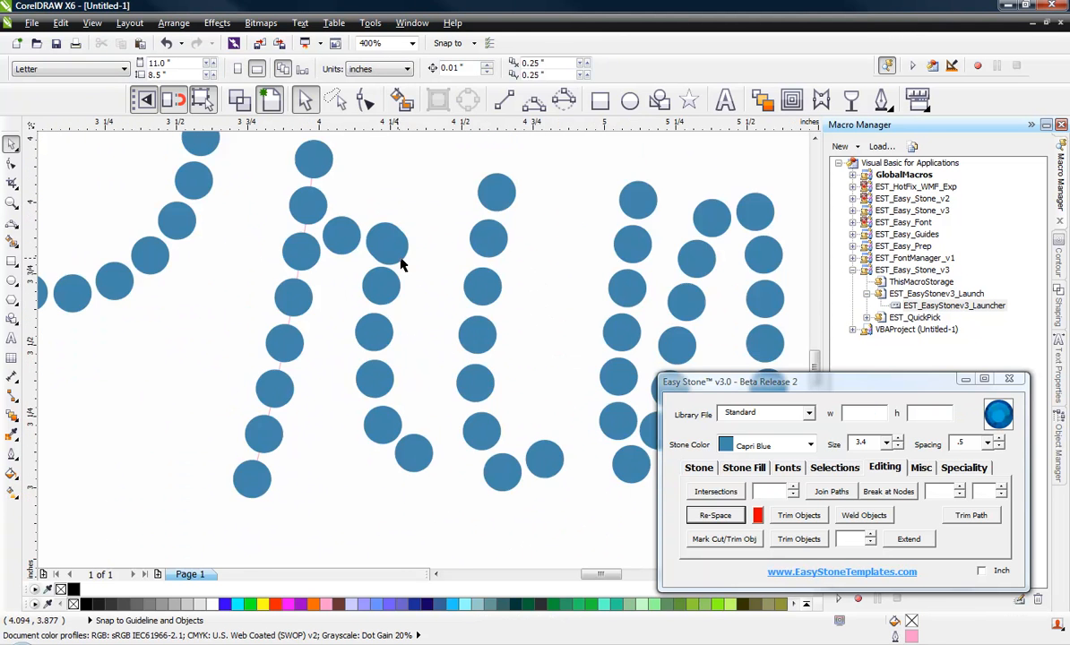
# Delete the duplicate stone overlapping another at the shoulder of the "r"
pyautogui.scroll(2, 446, 282)
pyautogui.click(467, 293)
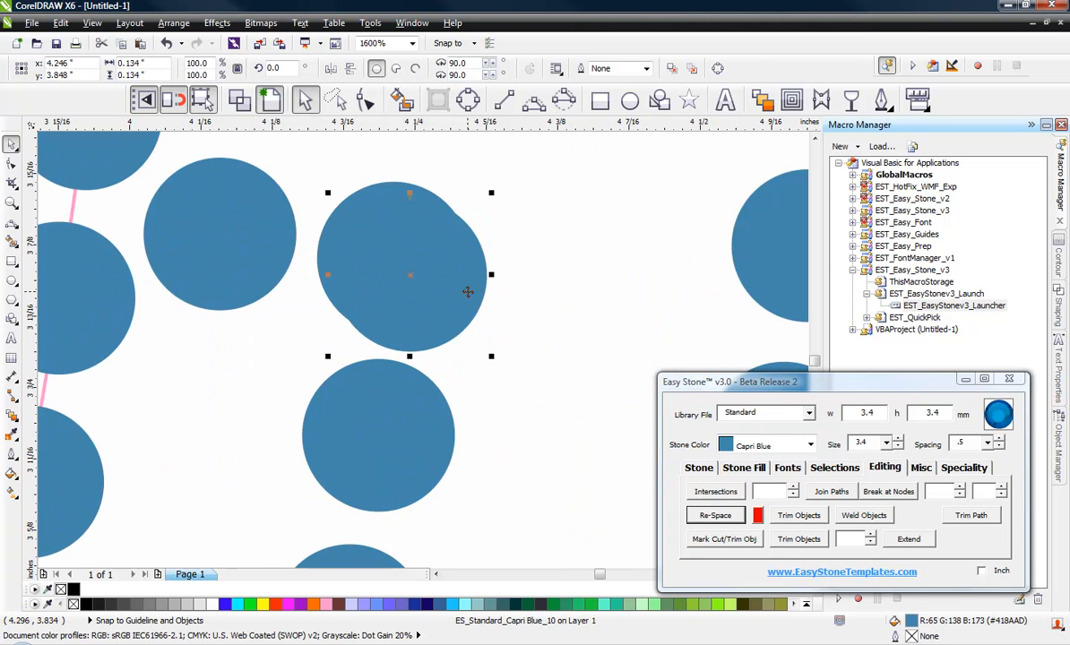
pyautogui.press('Delete')
pyautogui.scroll(-3, 382, 298)
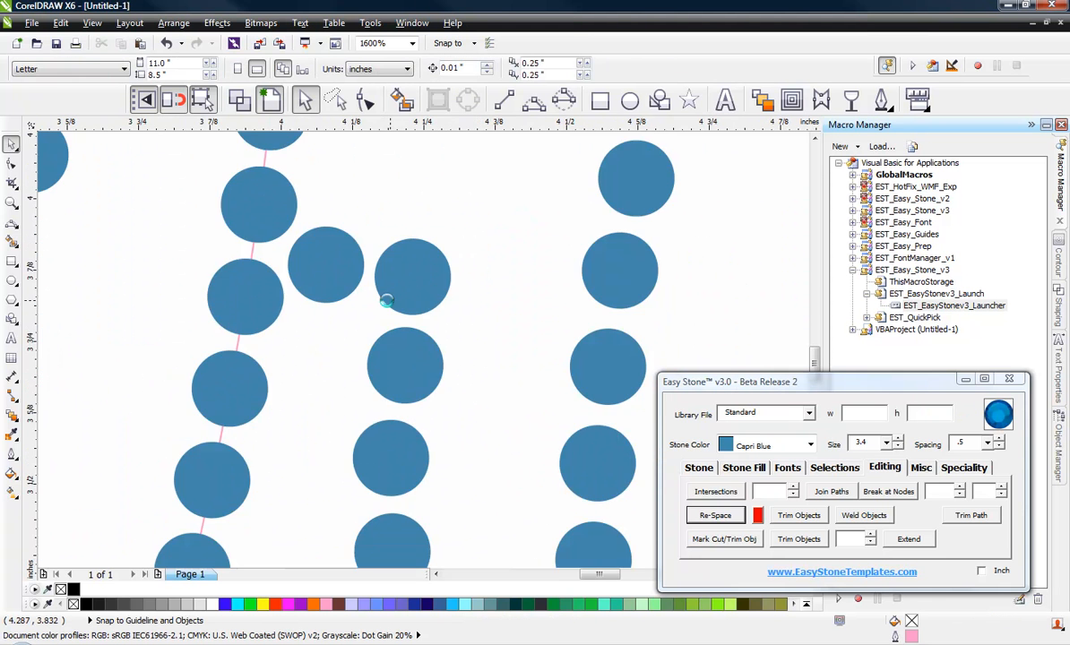
# Reposition the last stone of the "r" right leg under the leg and add a copy of it farther down and outward
pyautogui.scroll(2, 417, 399)
pyautogui.moveTo(350, 496); pyautogui.dragTo(331, 522)
pyautogui.scroll(-2, 331, 522)
pyautogui.scroll(1, 301, 532)
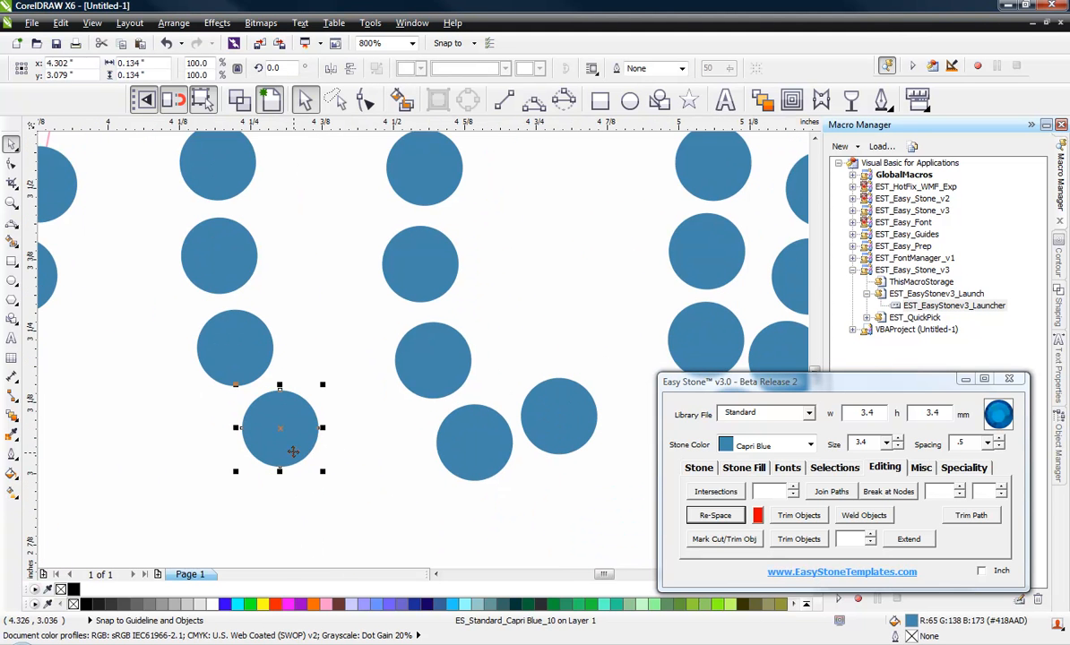
pyautogui.moveTo(288, 443); pyautogui.dragTo(356, 521)
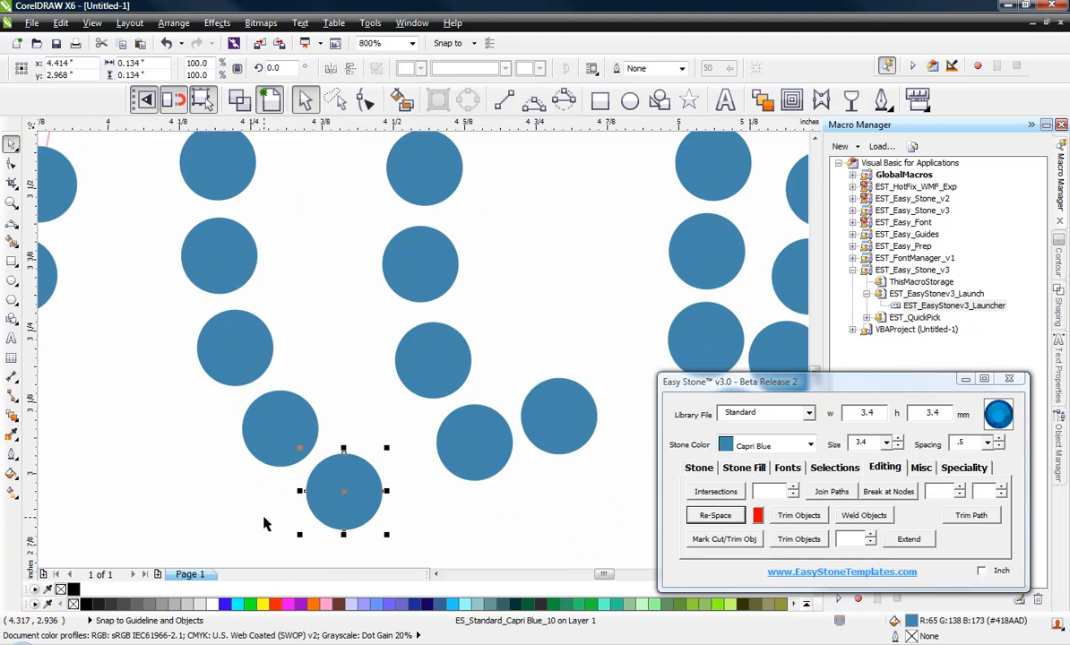
pyautogui.scroll(-1, 357, 484)
pyautogui.scroll(-1, 269, 517)
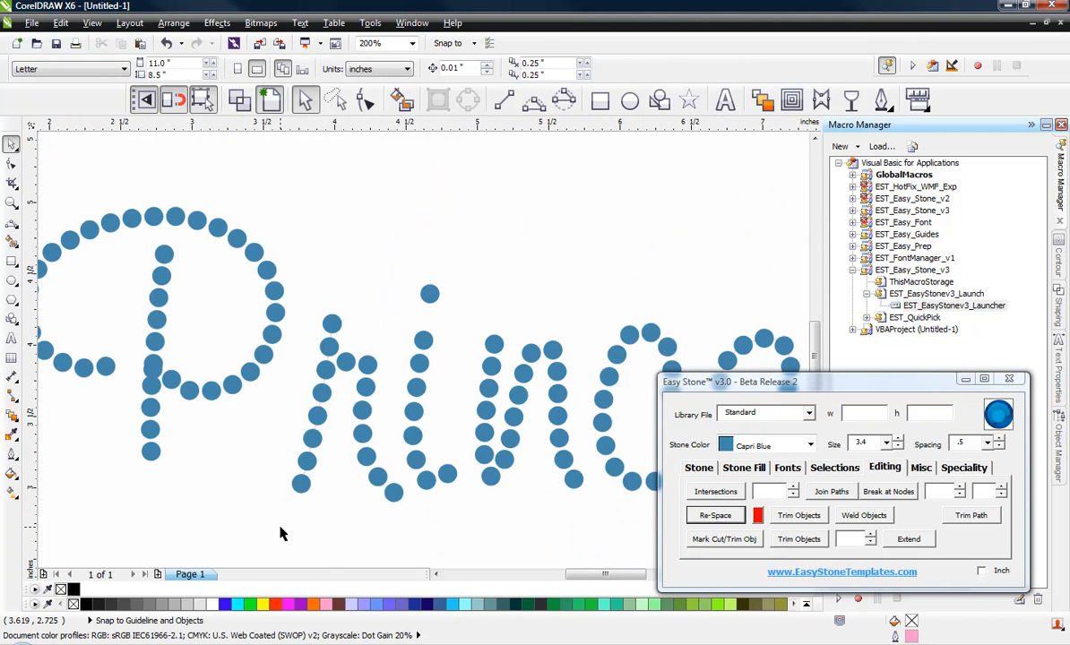
# Extend the stem of the "P" downward by placing two copied stones below its last stone
pyautogui.scroll(-1, 301, 506)
pyautogui.scroll(2, 251, 480)
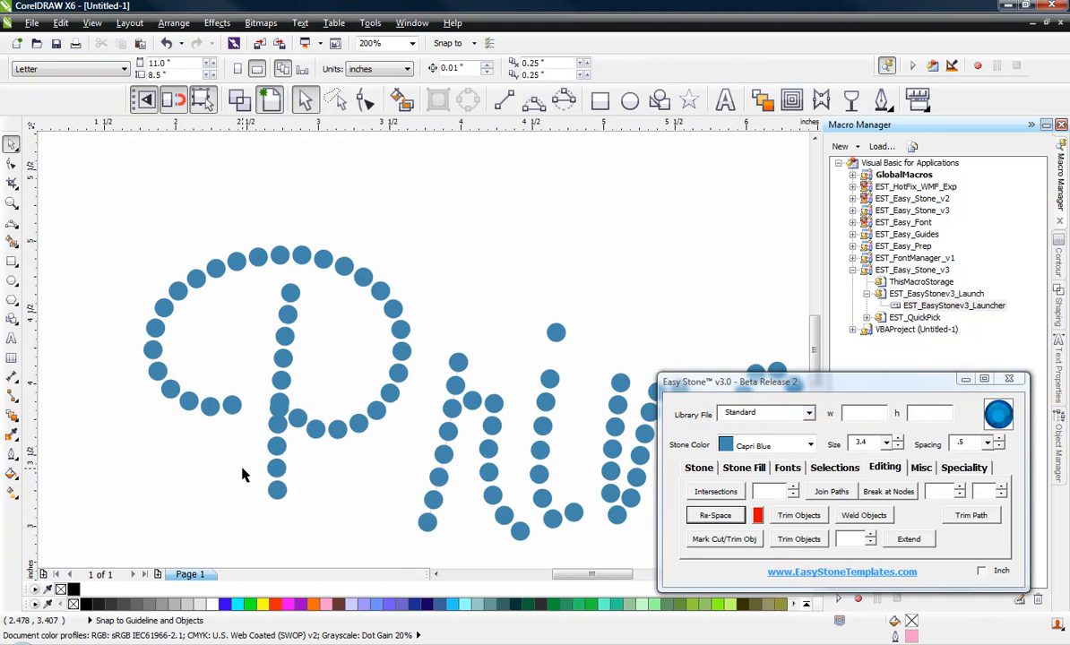
pyautogui.scroll(-2, 265, 499)
pyautogui.scroll(2, 287, 509)
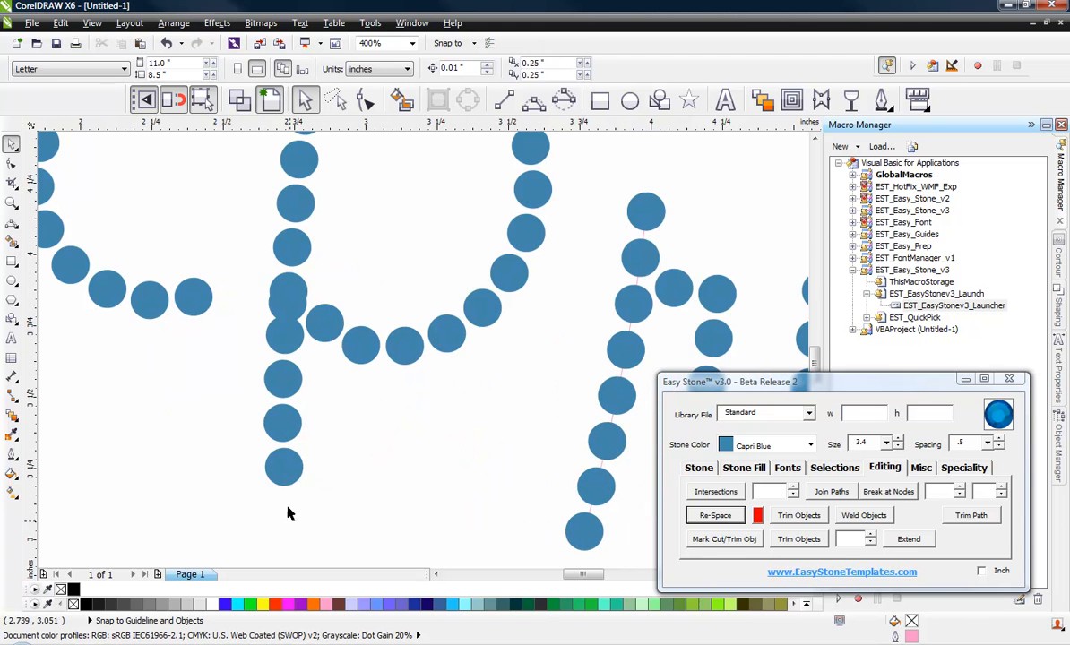
pyautogui.moveTo(284, 466); pyautogui.dragTo(288, 514)
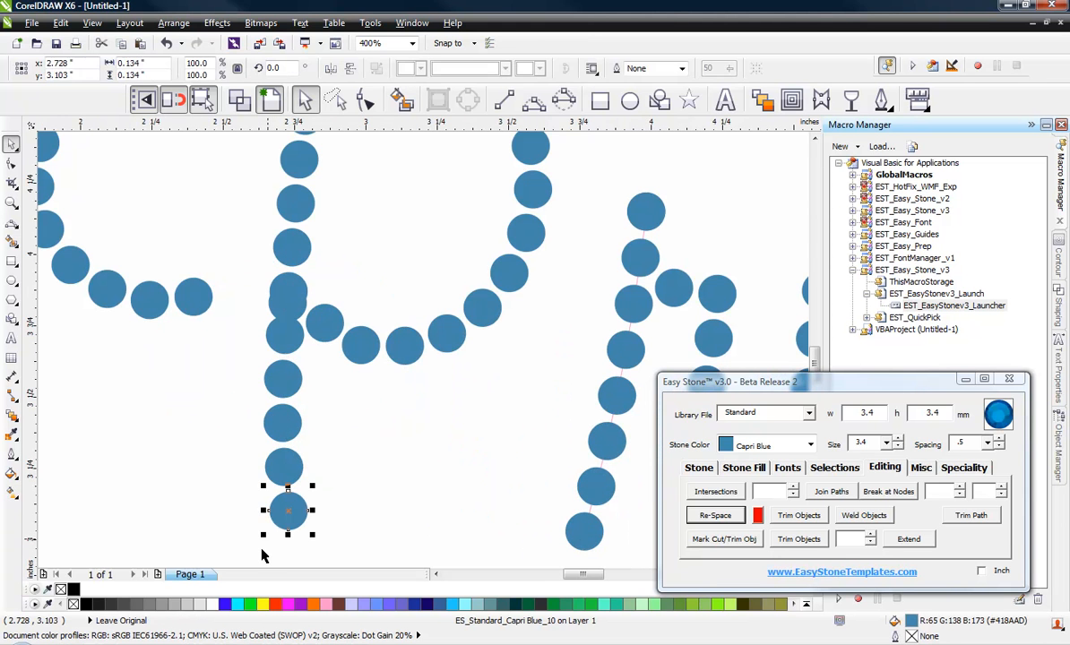
pyautogui.click(346, 520)
pyautogui.scroll(-1, 264, 476)
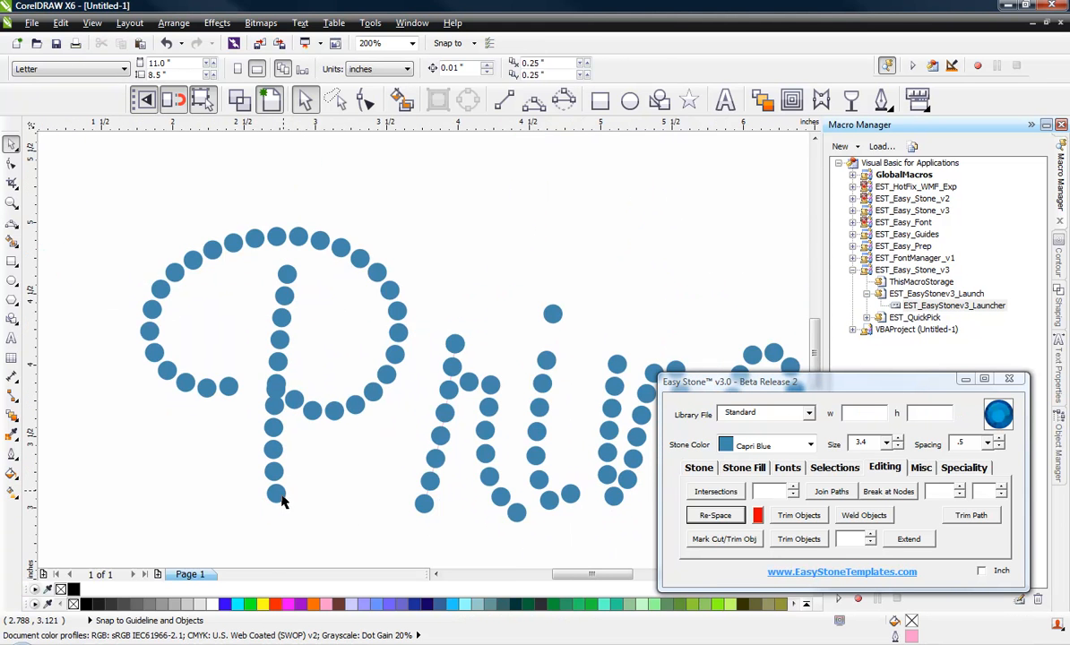
pyautogui.scroll(1, 276, 502)
pyautogui.moveTo(275, 500); pyautogui.dragTo(282, 535)
pyautogui.scroll(-1, 282, 446)
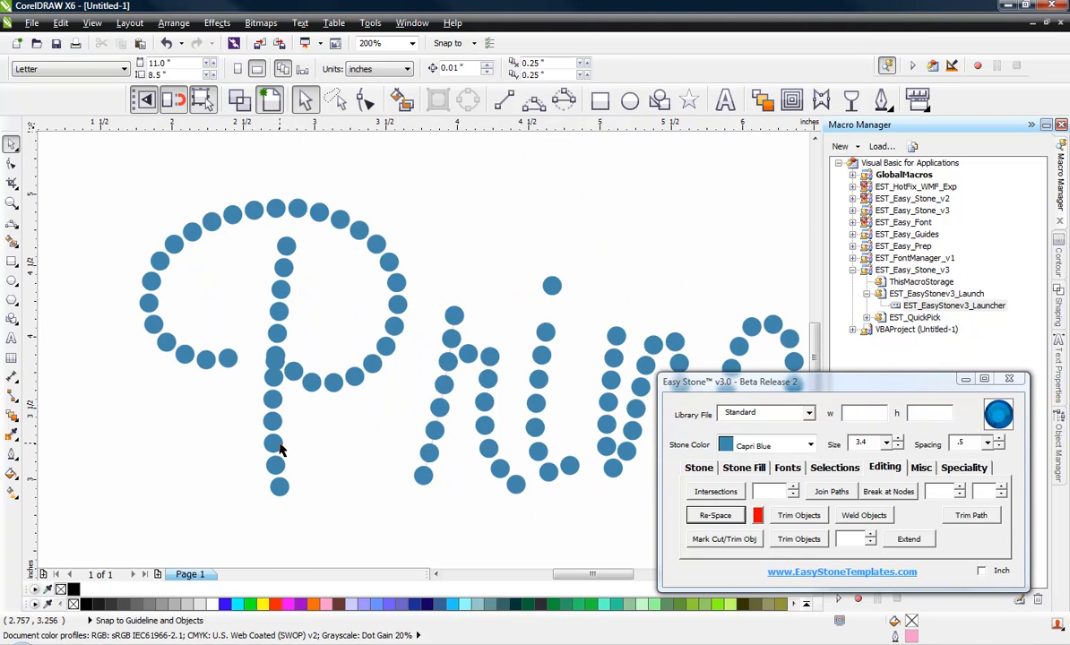
# Draw a three-point curve along the stem of the "P" from its top stone to its bottom stone and re-space the stones on it
pyautogui.click(535, 100)
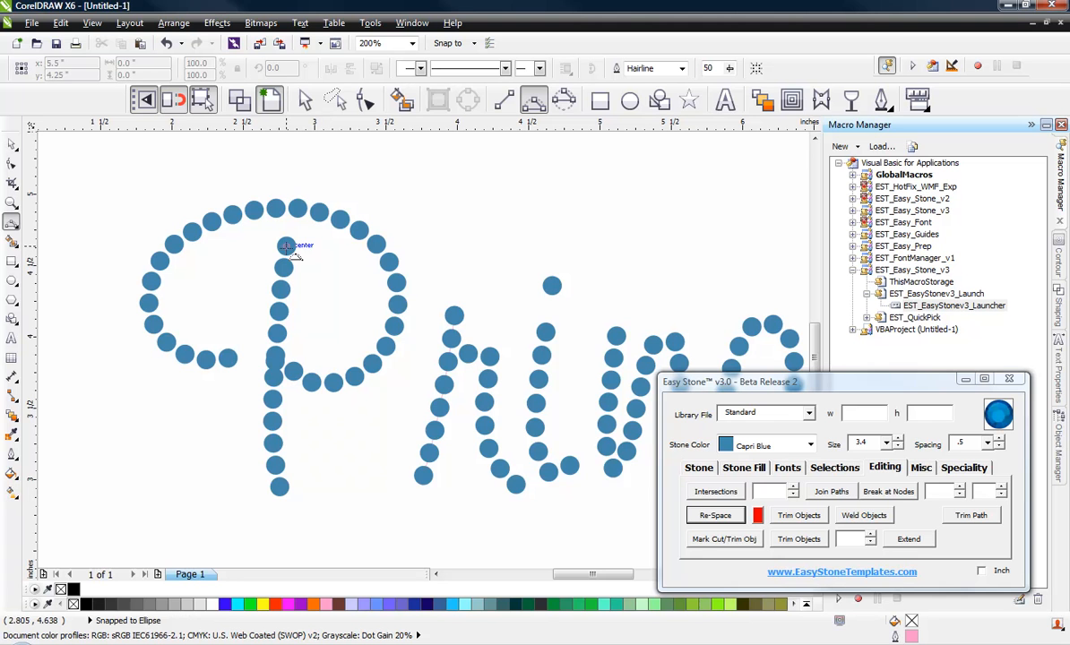
pyautogui.moveTo(286, 245)
pyautogui.mouseDown()
pyautogui.moveTo(254, 385)
pyautogui.moveTo(281, 453)
pyautogui.moveTo(280, 488)
pyautogui.mouseUp()
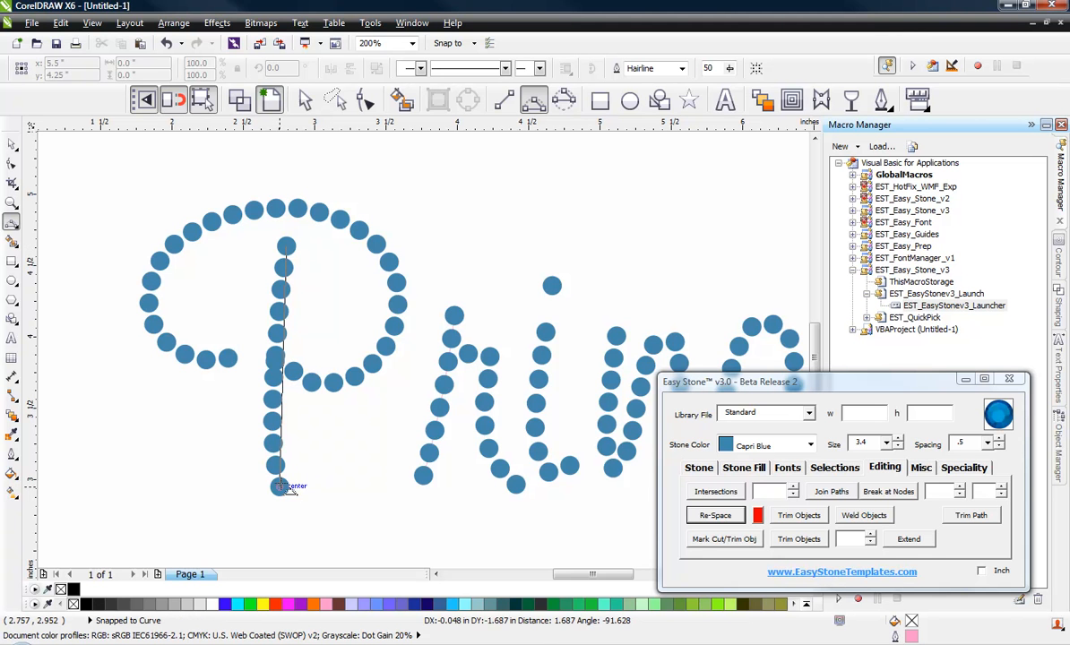
pyautogui.click(274, 391)
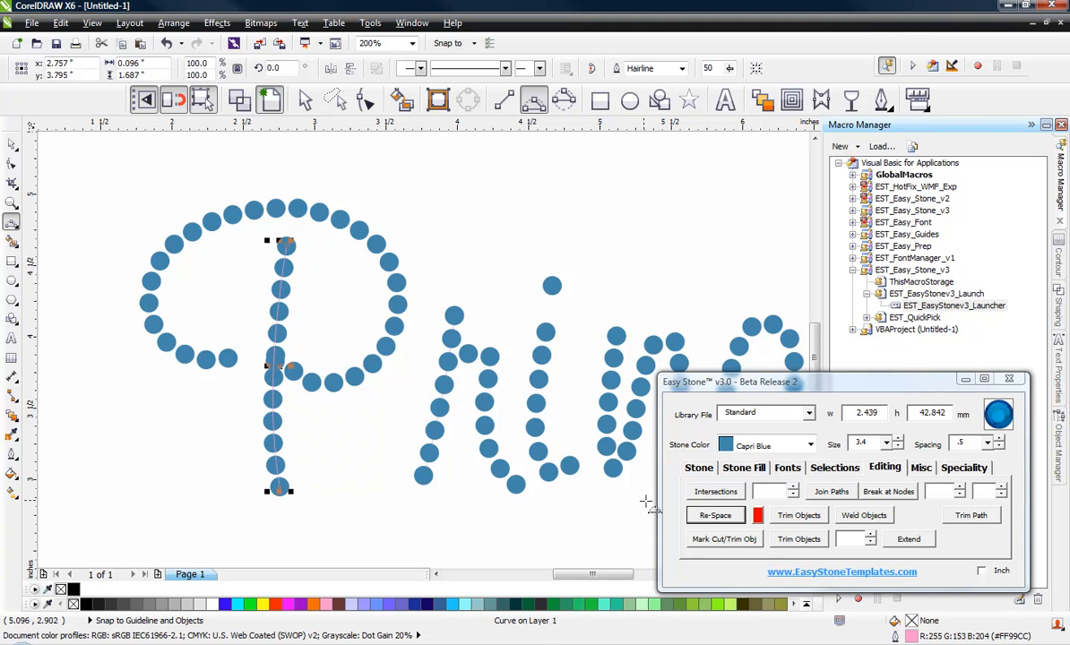
pyautogui.click(708, 516)
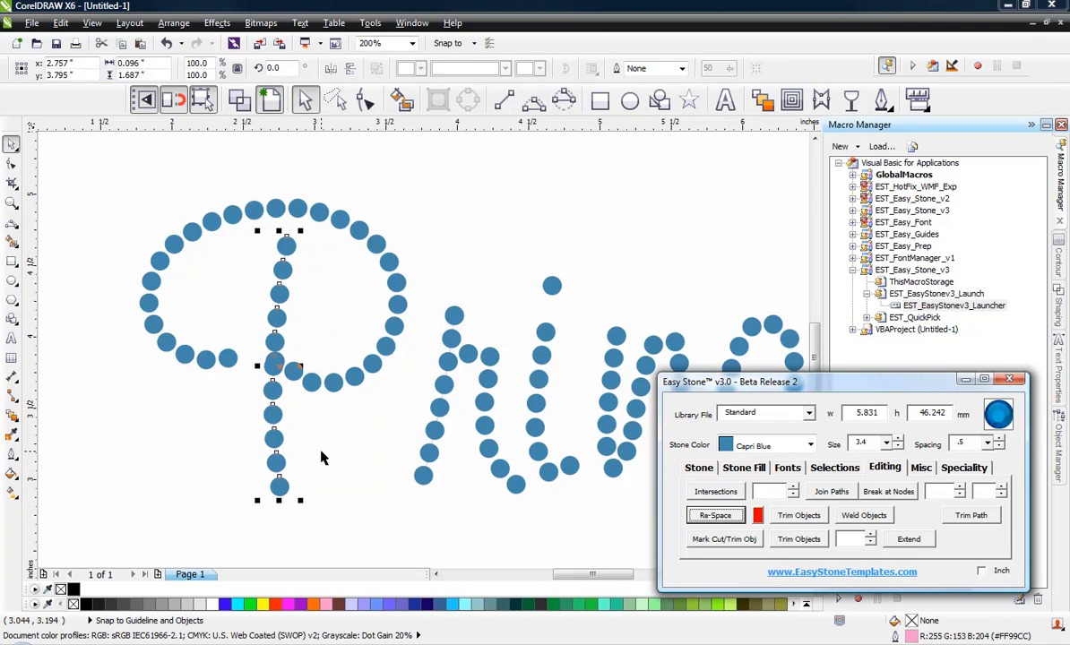
# Delete the overlapping stone where the bowl of the "P" meets its stem
pyautogui.click(281, 365)
pyautogui.scroll(2, 282, 353)
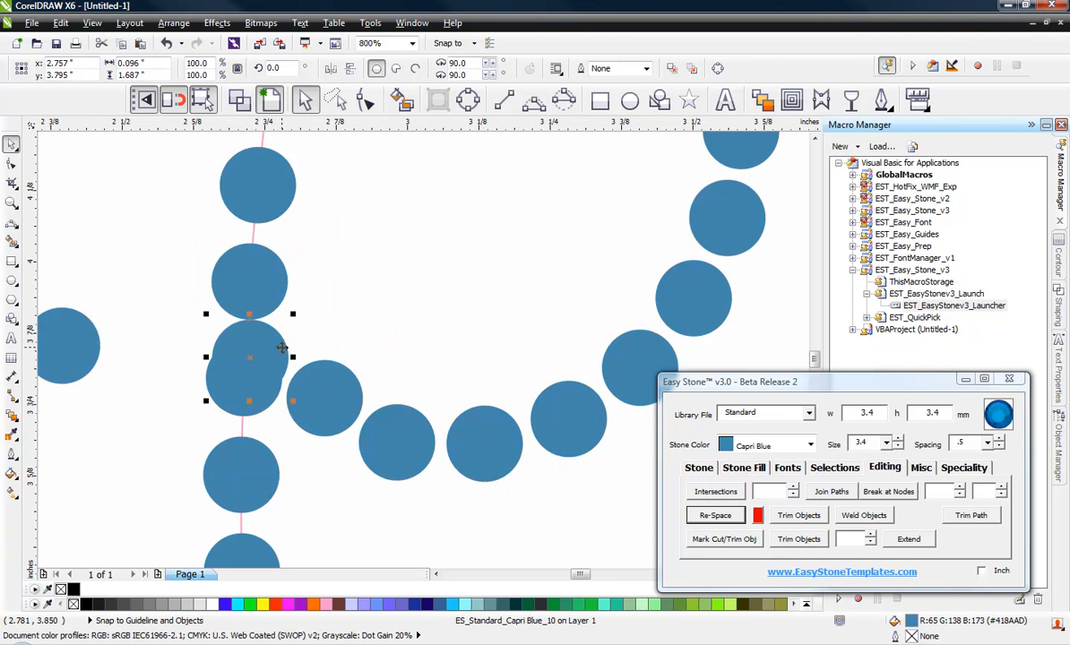
pyautogui.press('Delete')
pyautogui.scroll(-2, 275, 351)
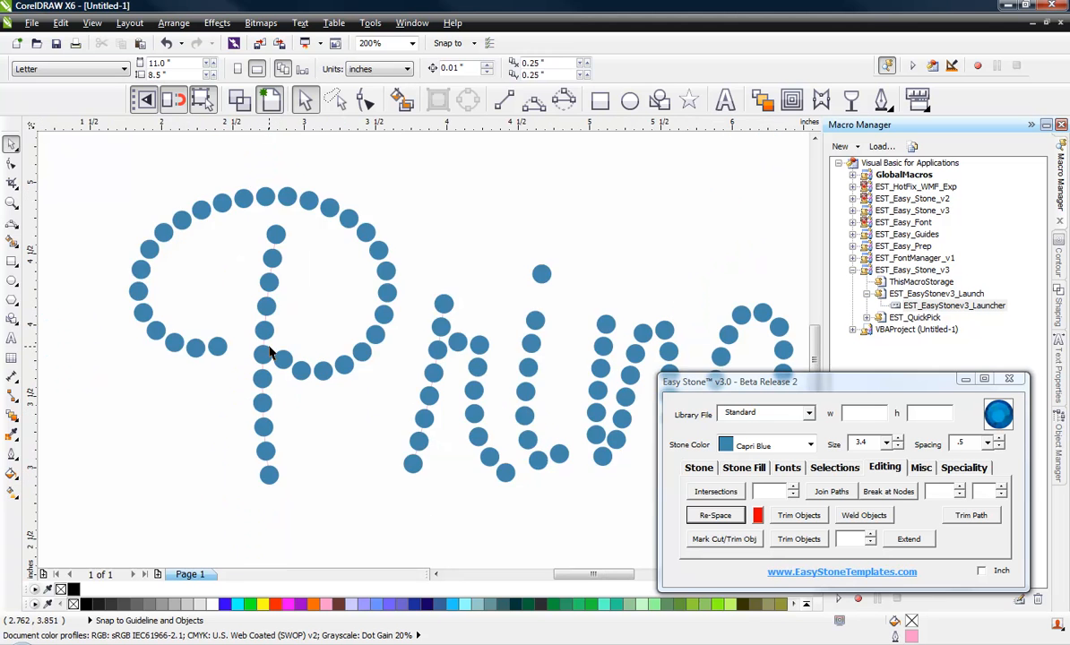
# Copy one more stone onto the stem path of the "P" and re-space its stones evenly
pyautogui.scroll(1, 273, 333)
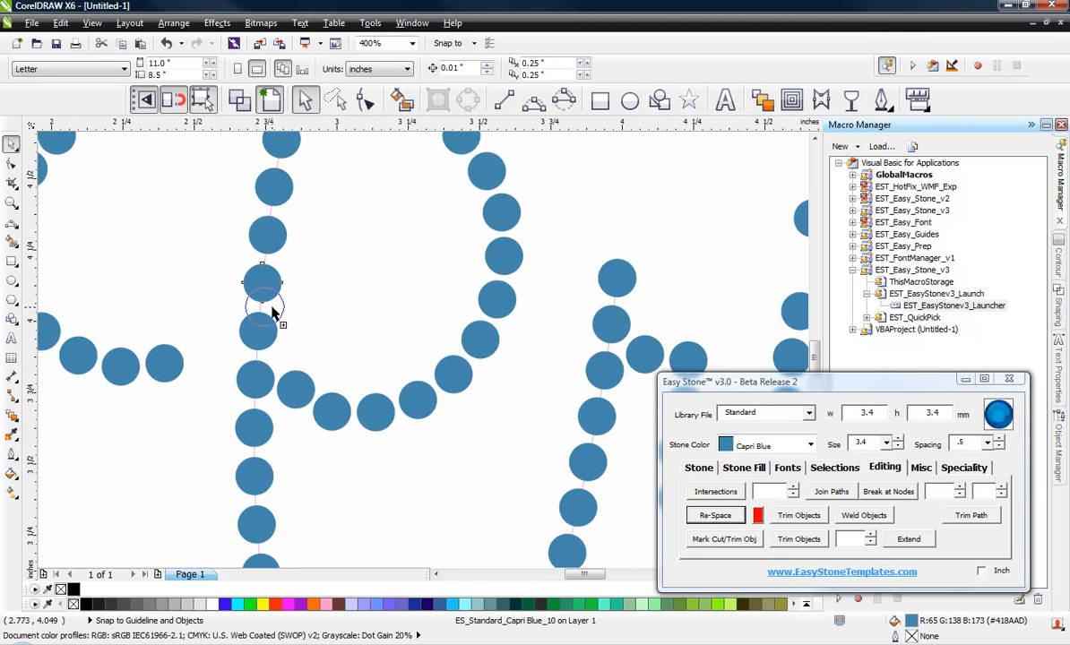
pyautogui.click(267, 306)
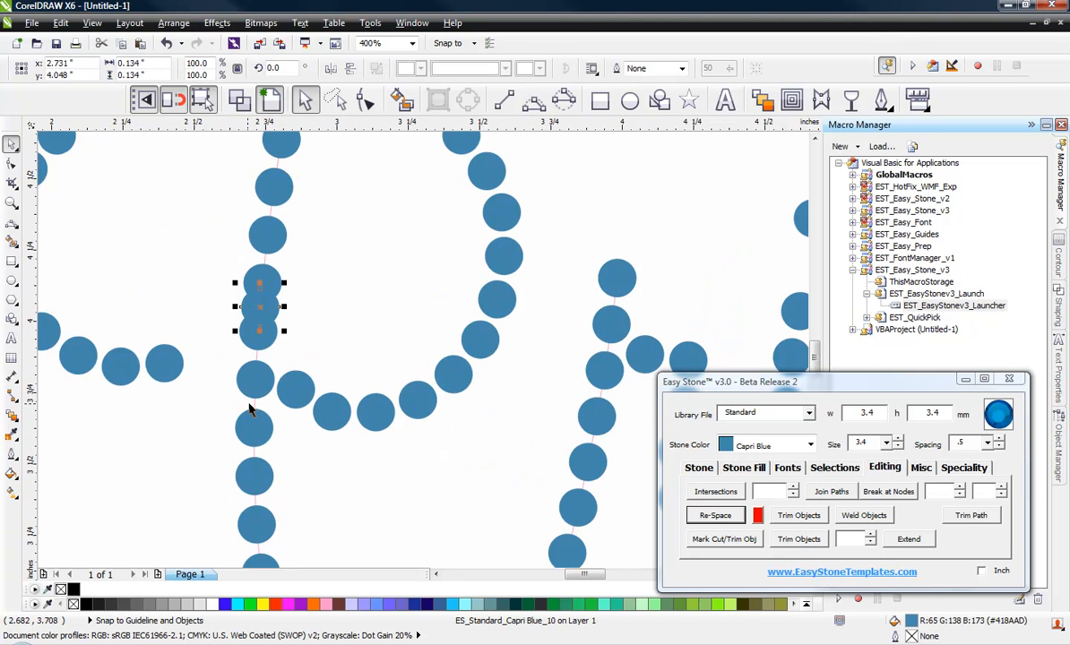
pyautogui.click(254, 403)
pyautogui.click(716, 516)
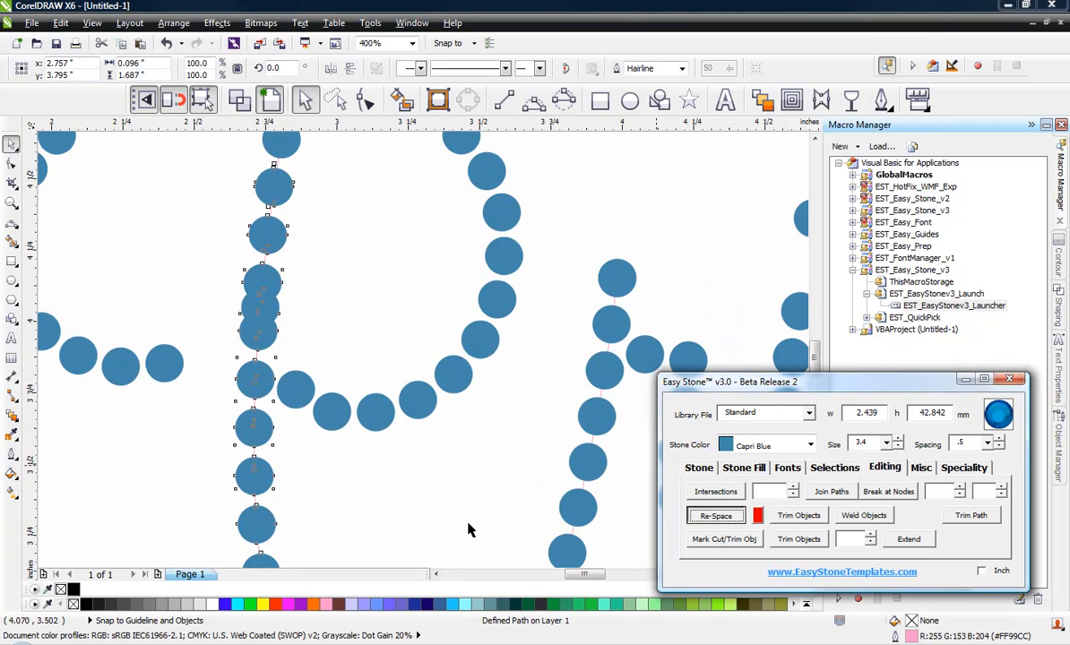
# Shift the two bowl stones nearest the stem of the "P" slightly to even out the gaps between them
pyautogui.scroll(2, 291, 377)
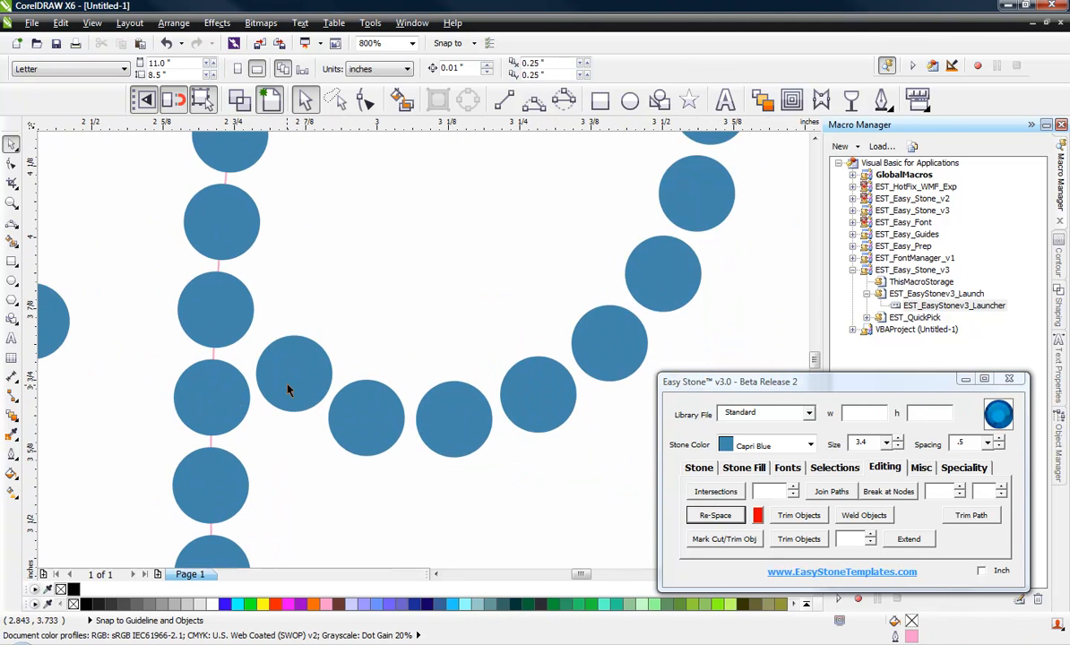
pyautogui.scroll(2, 287, 372)
pyautogui.click(305, 369)
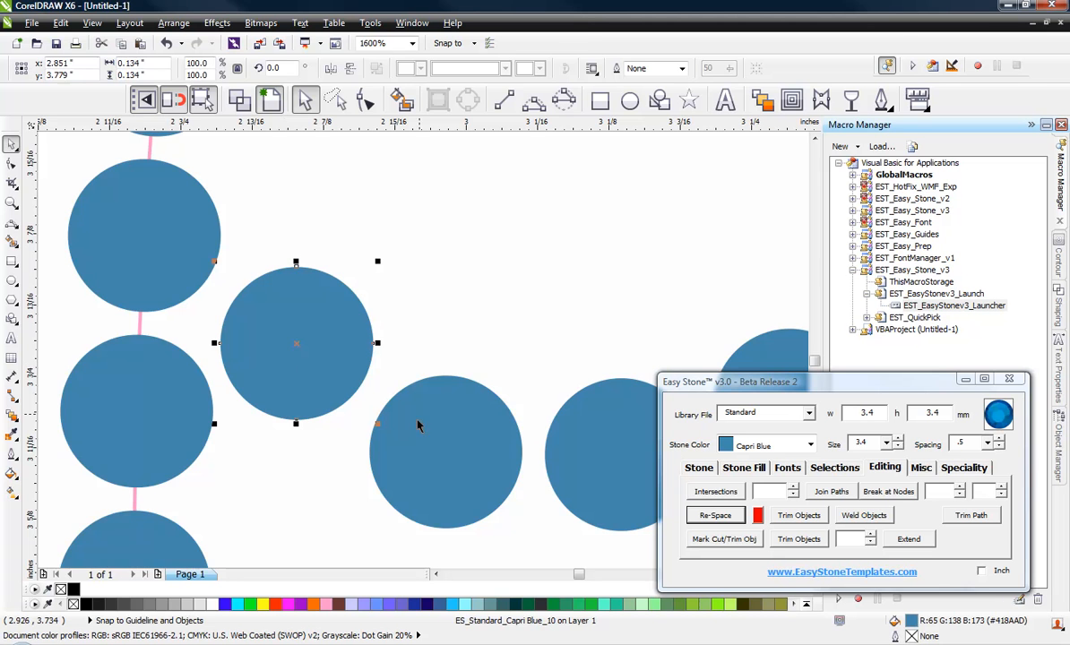
pyautogui.moveTo(415, 430); pyautogui.dragTo(413, 424)
pyautogui.click(402, 329)
pyautogui.scroll(-1, 400, 330)
pyautogui.scroll(-2, 334, 397)
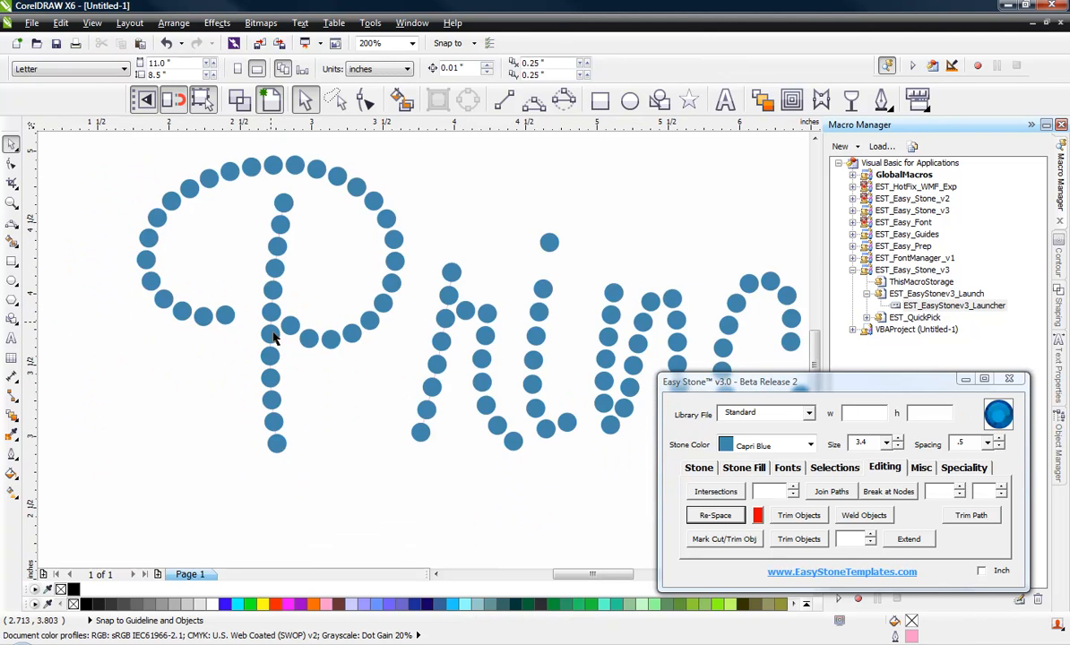
# Select the whole letter "P" and nudge it about 0.13 inches right, closer to the "r"
pyautogui.scroll(-1, 237, 387)
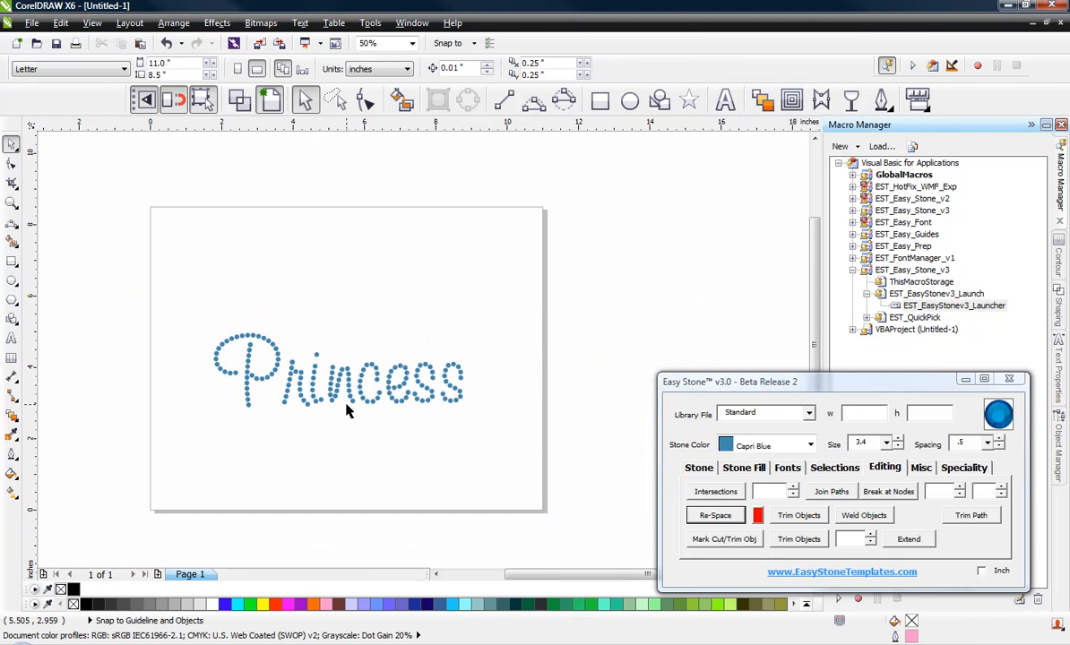
pyautogui.scroll(1, 348, 411)
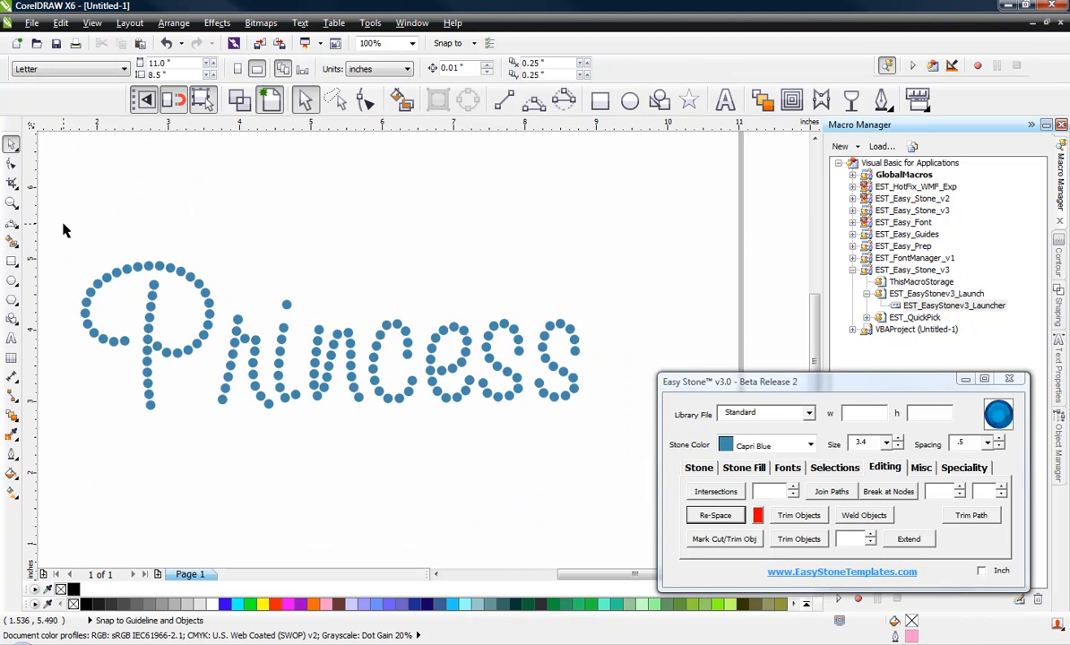
pyautogui.moveTo(62, 230); pyautogui.dragTo(218, 450)
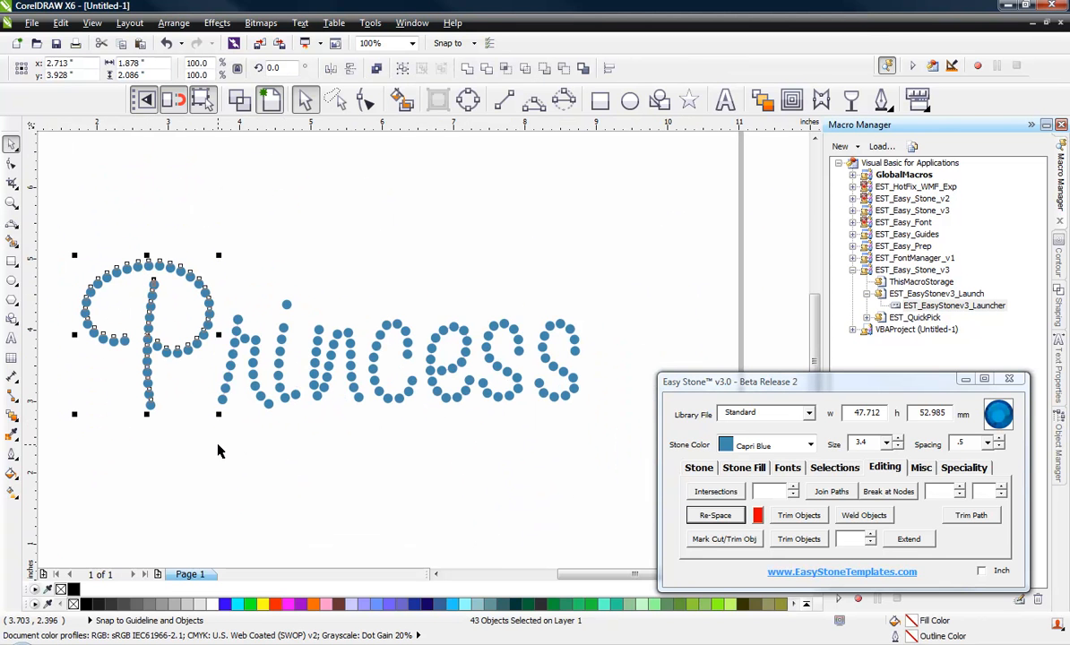
pyautogui.press('Right')
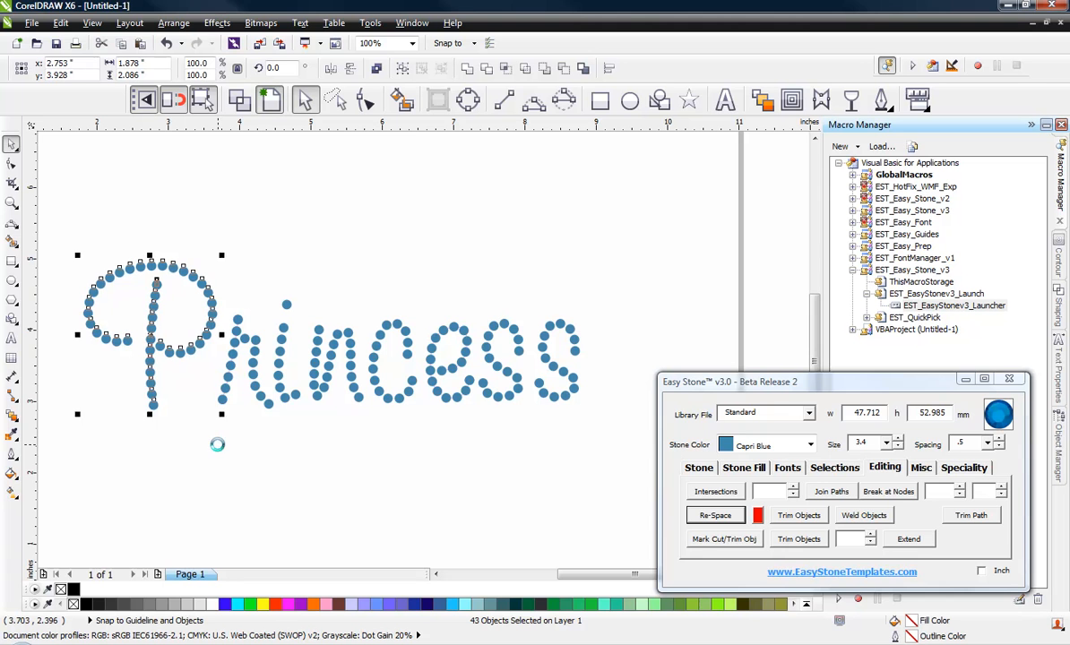
pyautogui.press('Right')
pyautogui.press('Right')
pyautogui.press('Right')
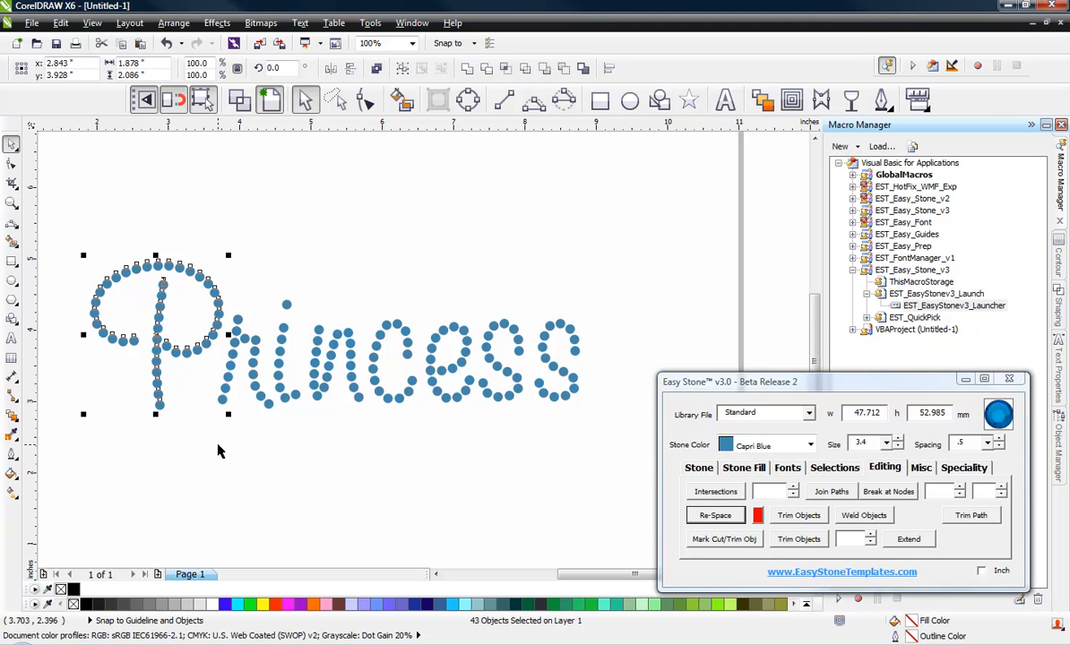
pyautogui.click(218, 451)
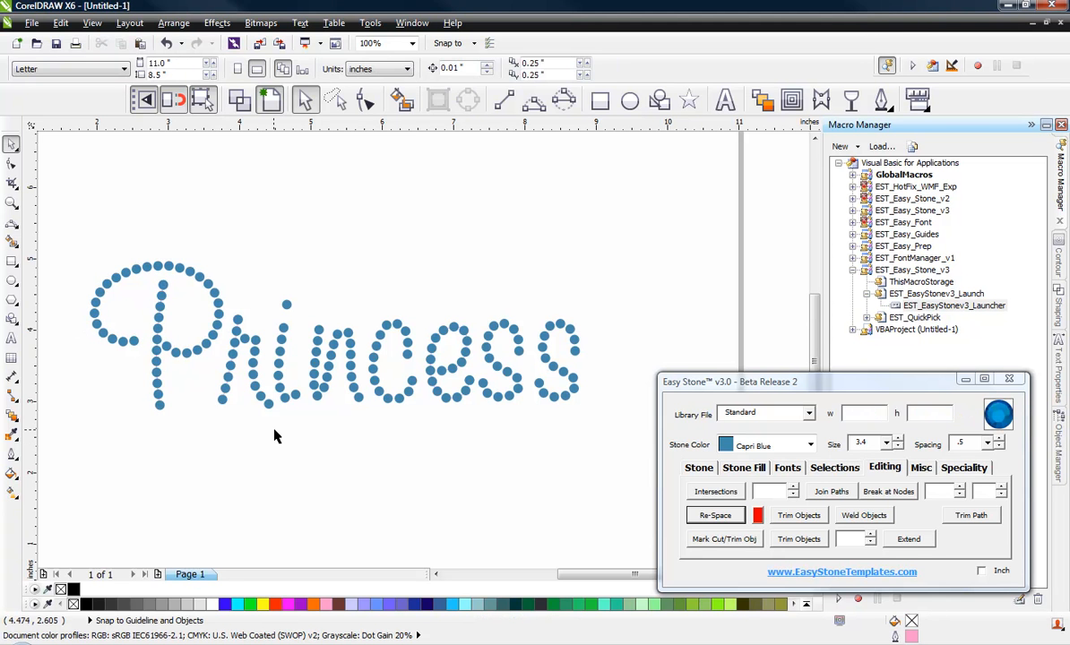
# Select the entire "Princess" design and delete its stone paths
pyautogui.scroll(-2, 366, 398)
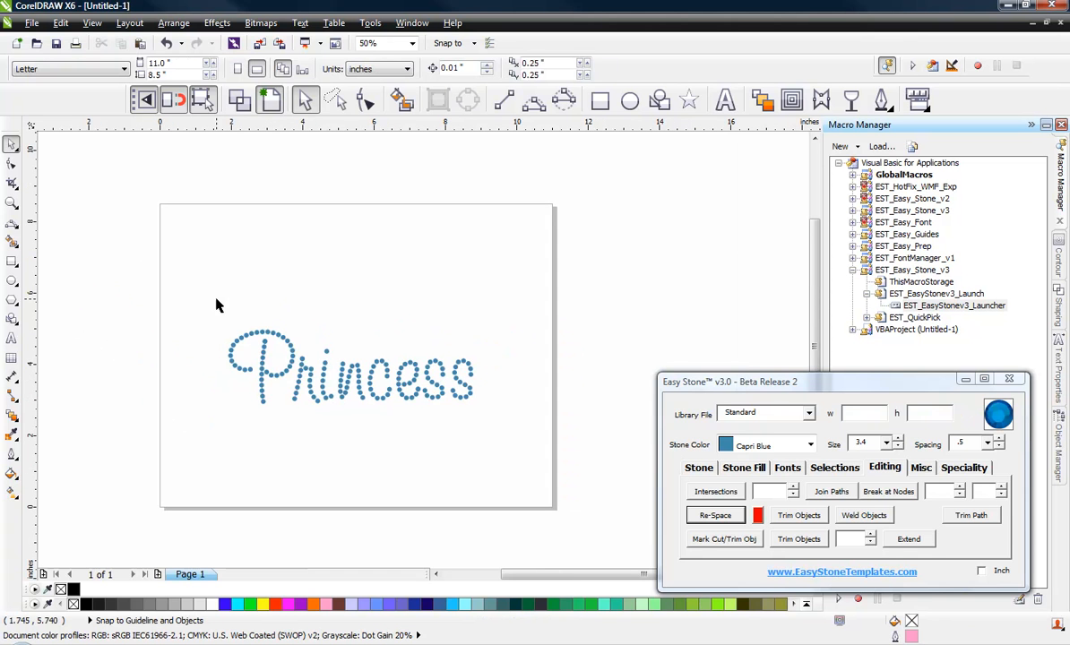
pyautogui.moveTo(194, 301); pyautogui.dragTo(512, 449)
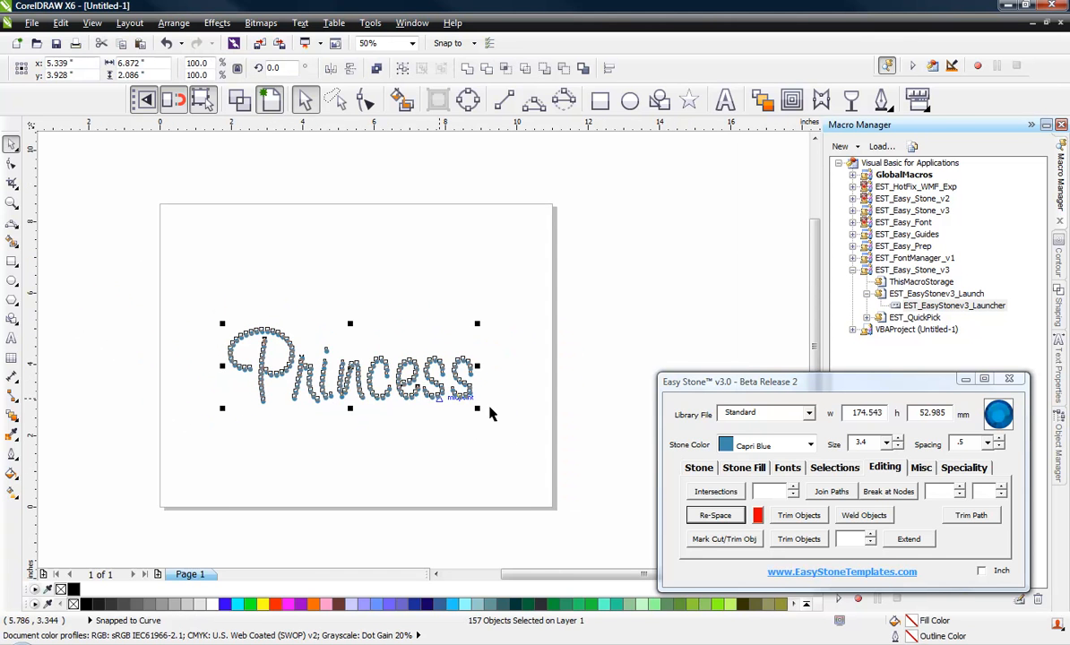
pyautogui.click(698, 468)
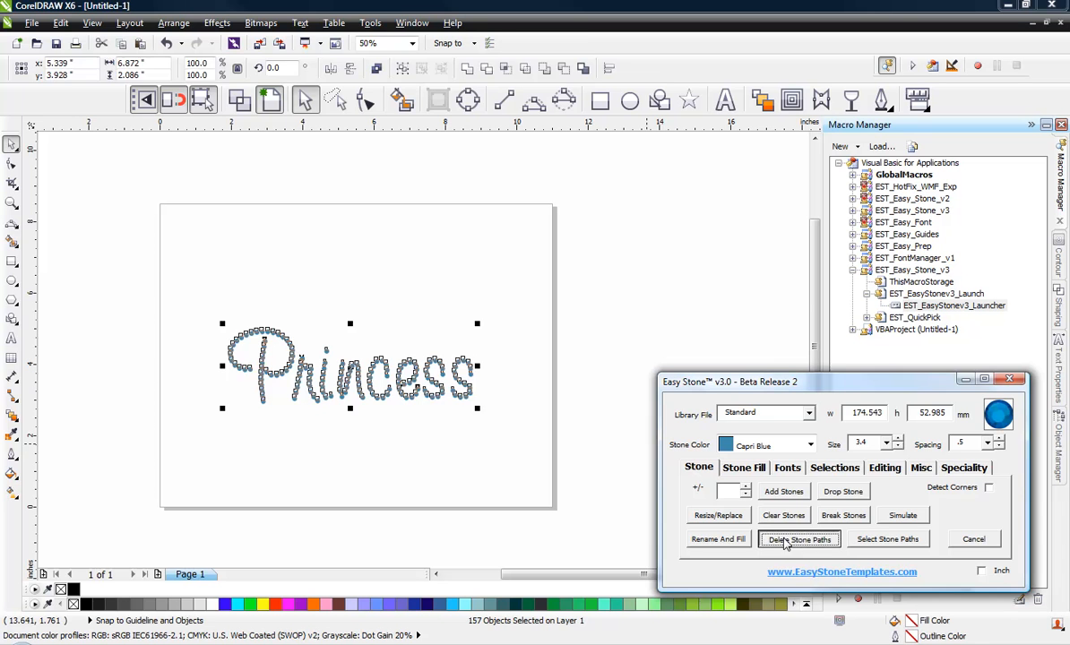
pyautogui.click(798, 539)
# Select all the "Princess" stones and add a weedbox around them with a weed margin of 25
pyautogui.moveTo(187, 280); pyautogui.dragTo(486, 418)
pyautogui.click(921, 468)
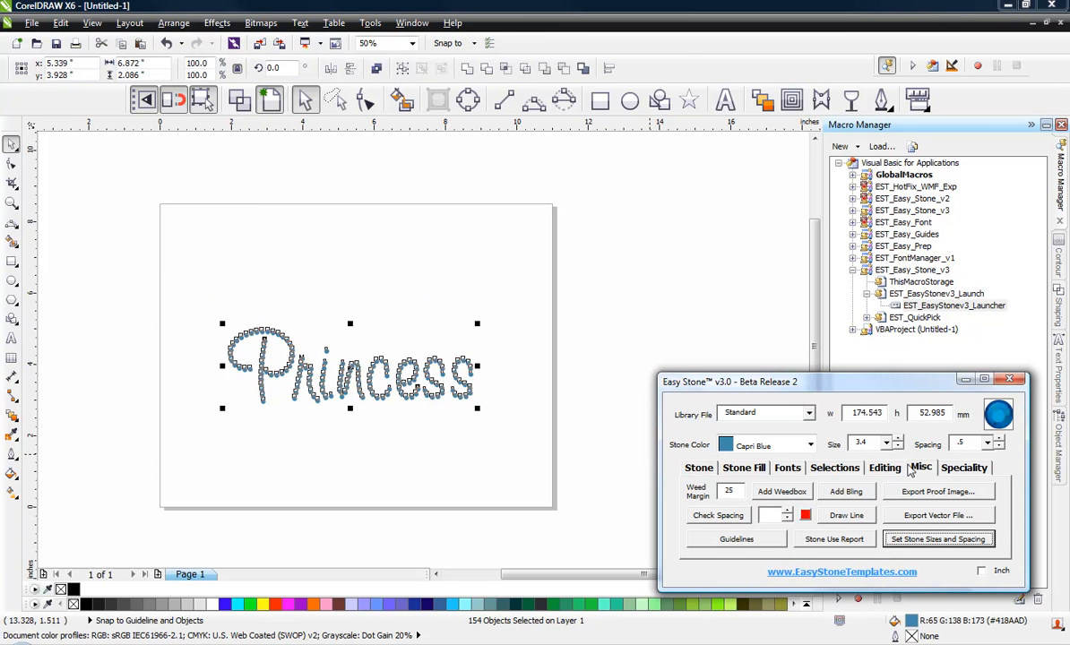
pyautogui.click(781, 490)
pyautogui.click(376, 465)
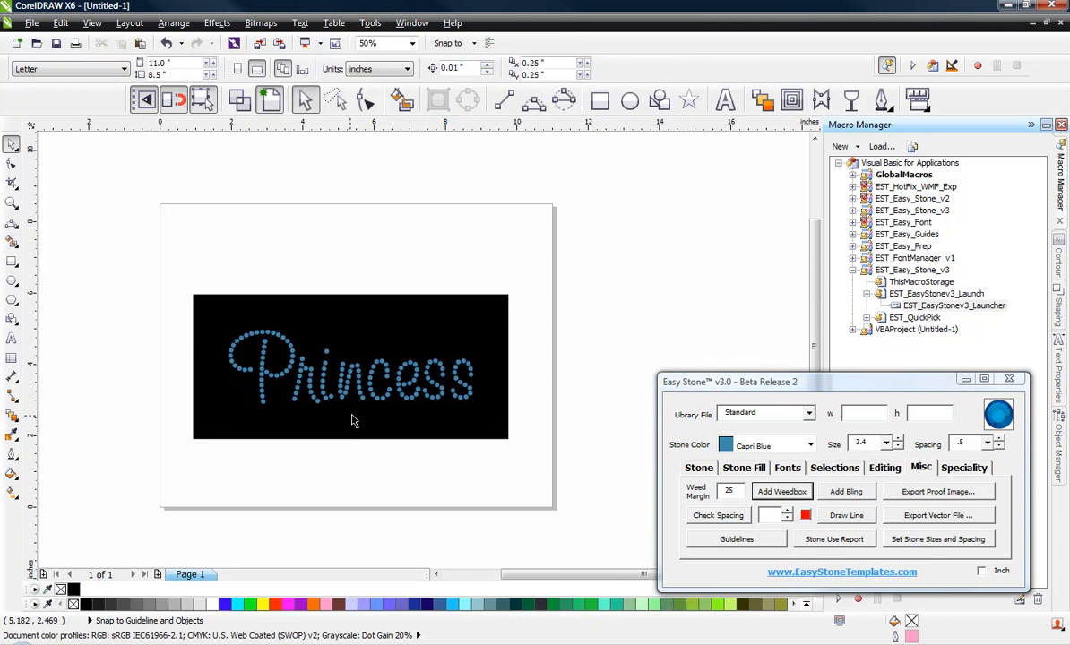
pyautogui.scroll(1, 353, 423)
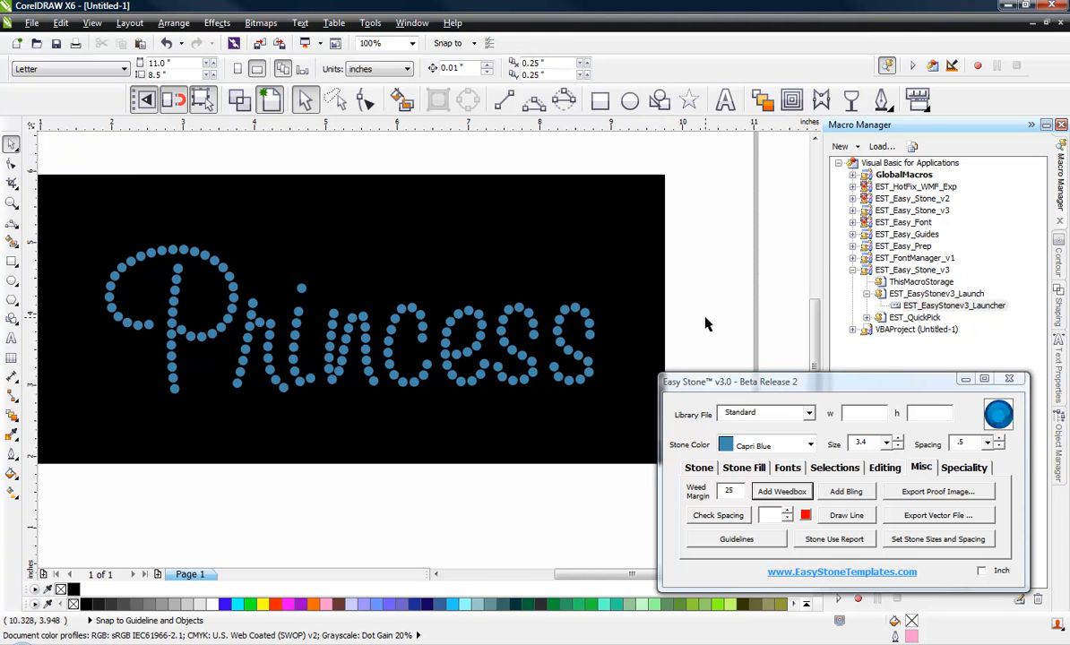
pyautogui.click(786, 469)
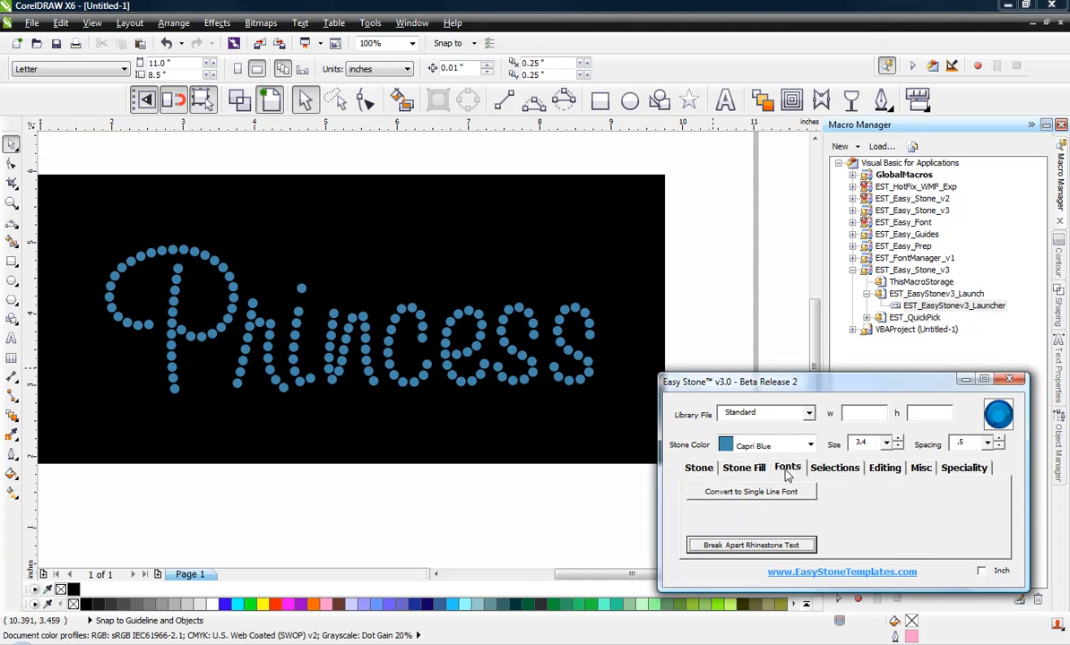
pyautogui.click(885, 469)
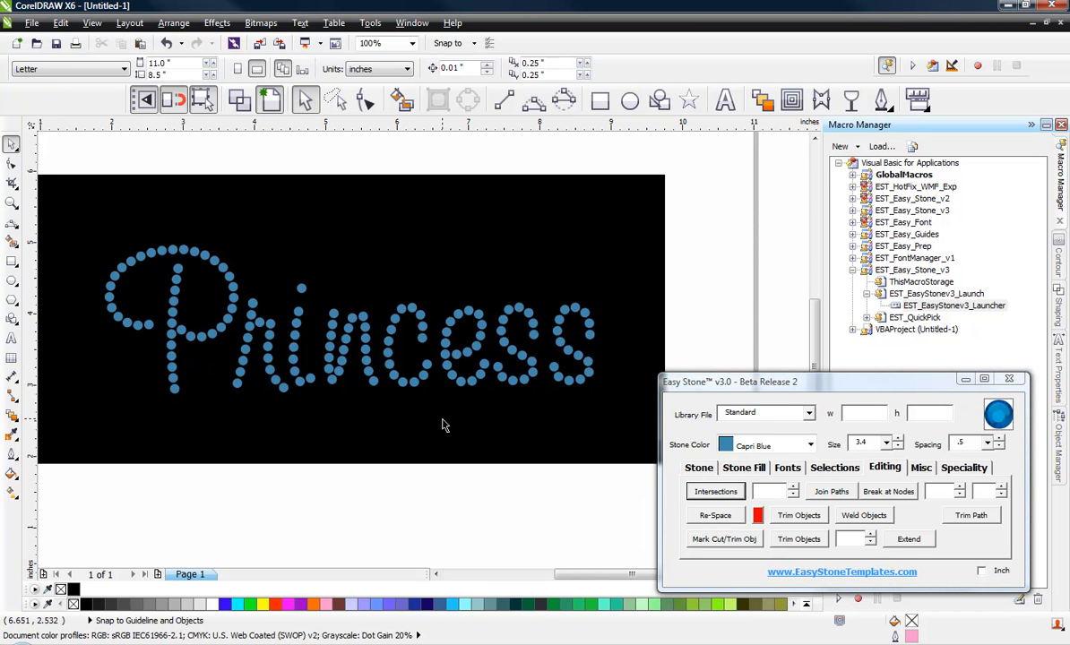
pyautogui.scroll(-2, 358, 328)
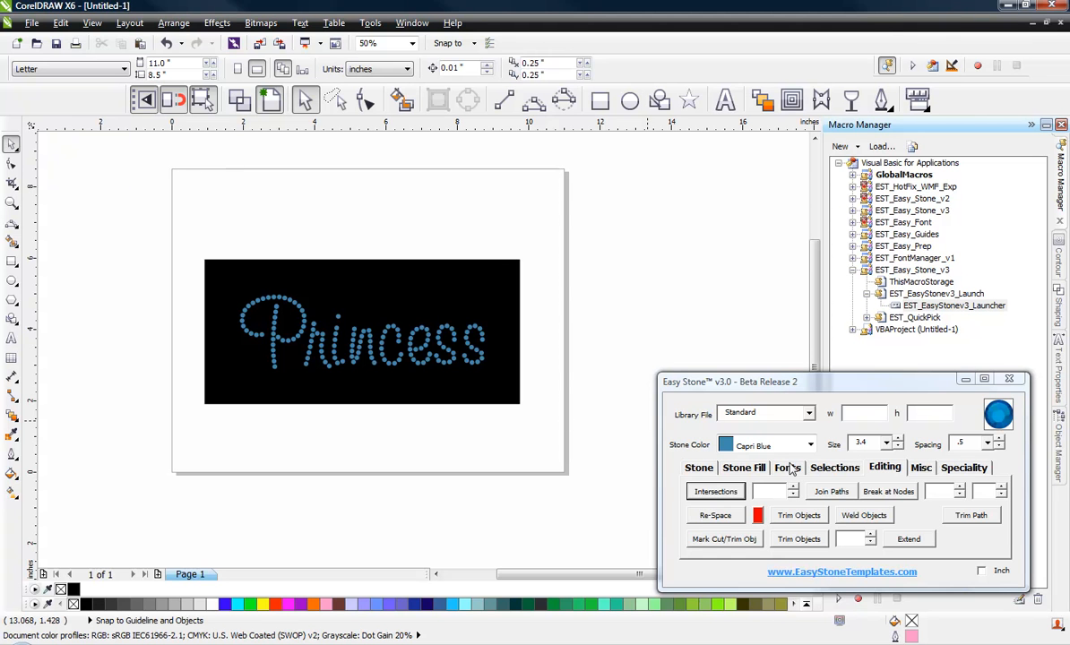
pyautogui.click(787, 466)
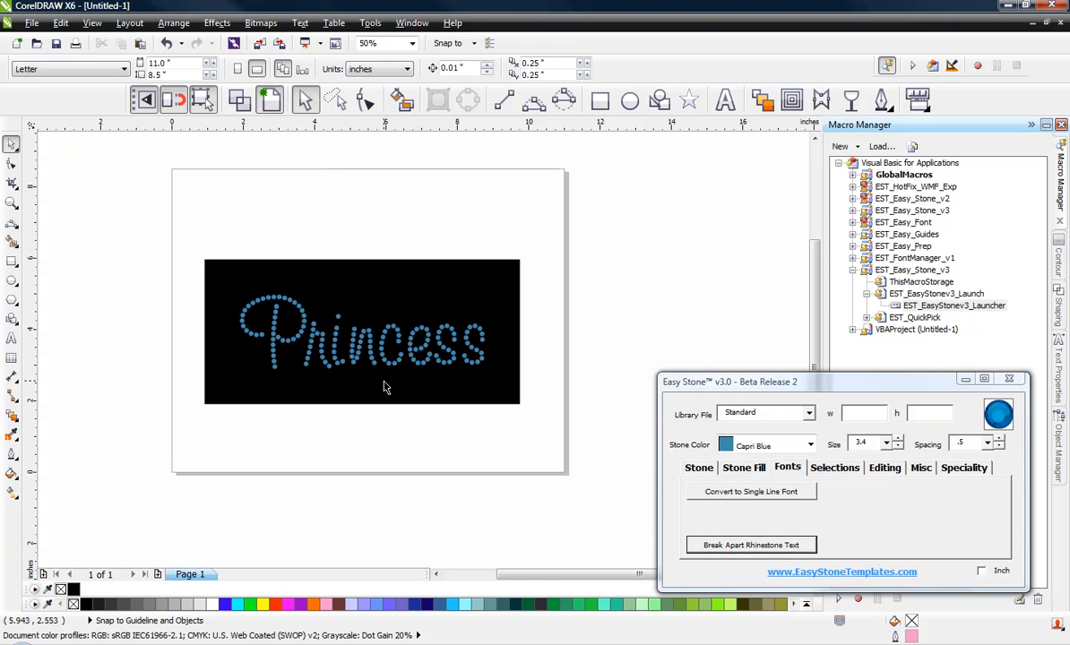
pyautogui.scroll(2, 391, 378)
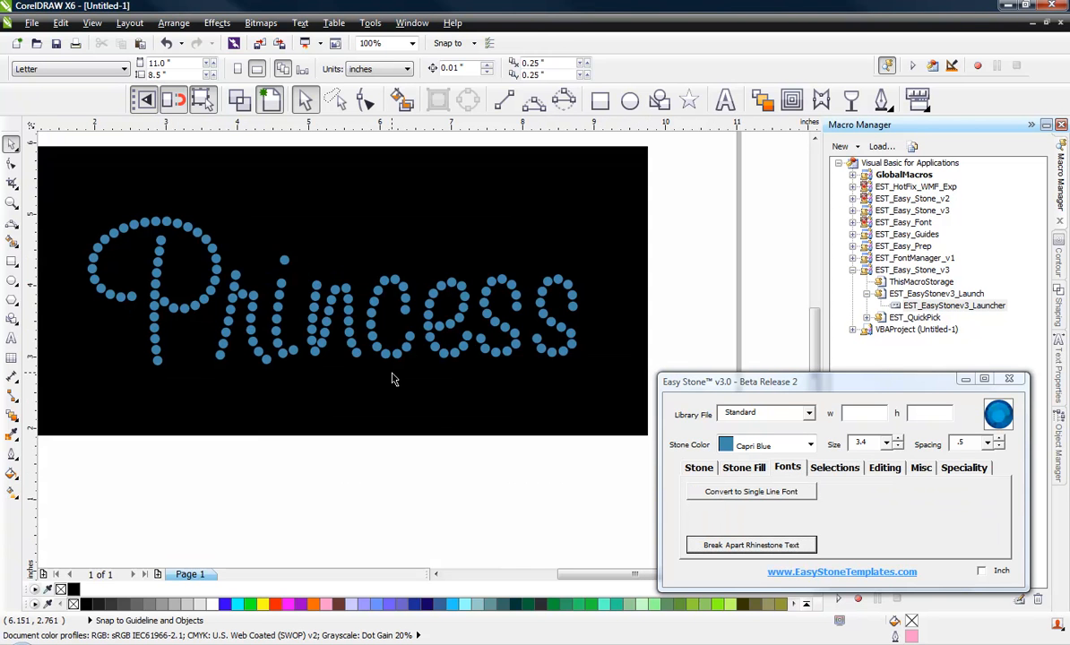